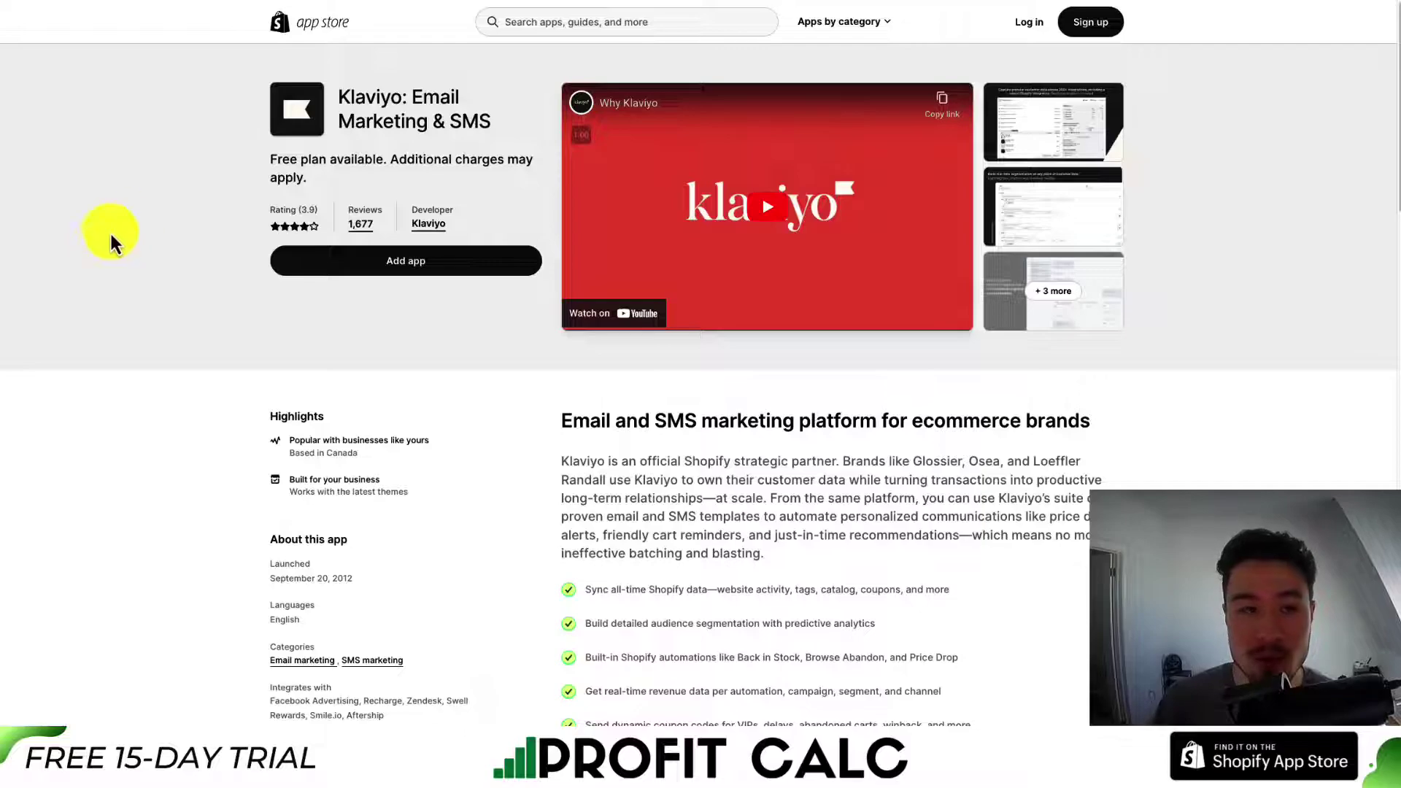
# - Highlight the free-plan availability note on the Klaviyo: Email Marketing & SMS listing
pyautogui.moveTo(278, 158); pyautogui.dragTo(304, 172)
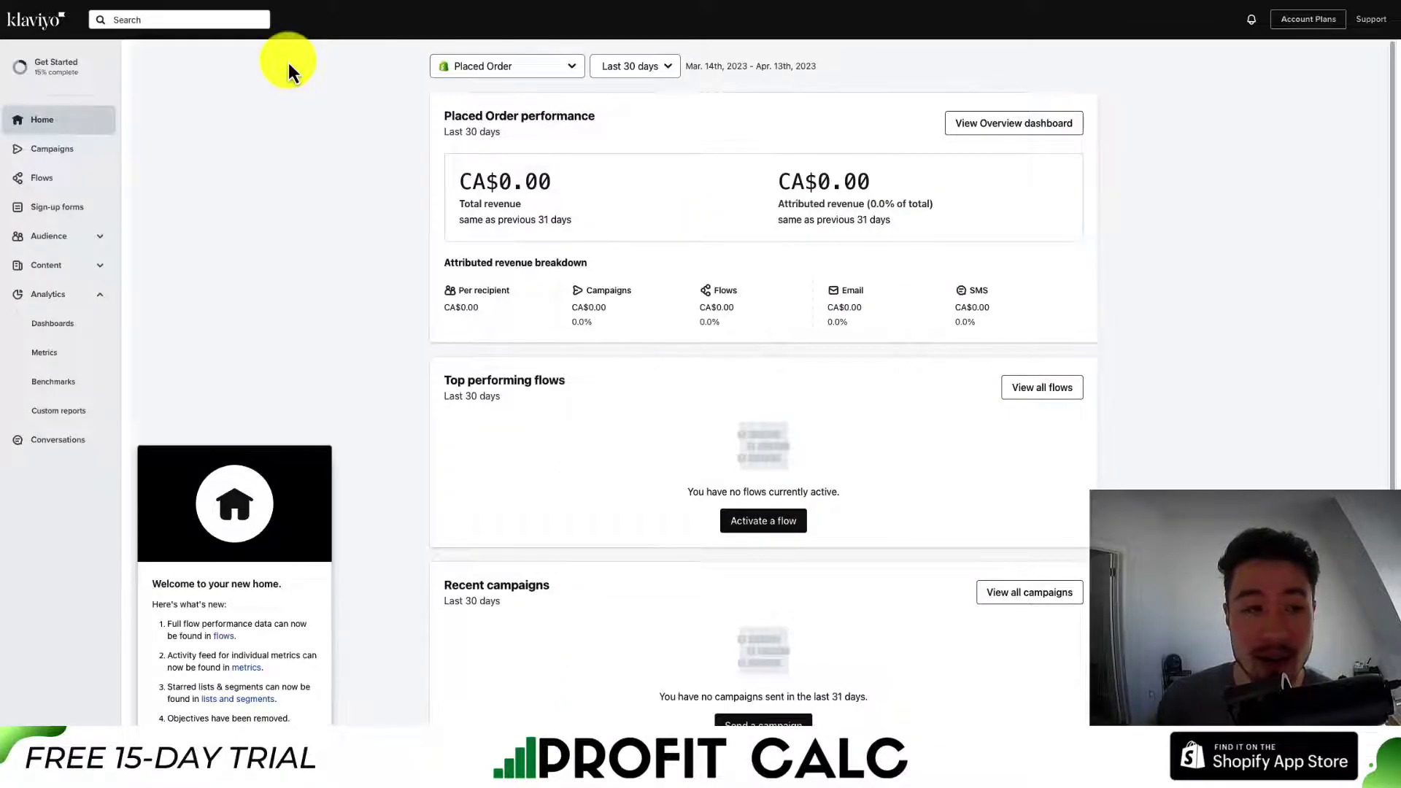
# - Create a flow from the 'Customer Thank You (New vs. Returning)' template, keeping its default name
pyautogui.click(45, 182)
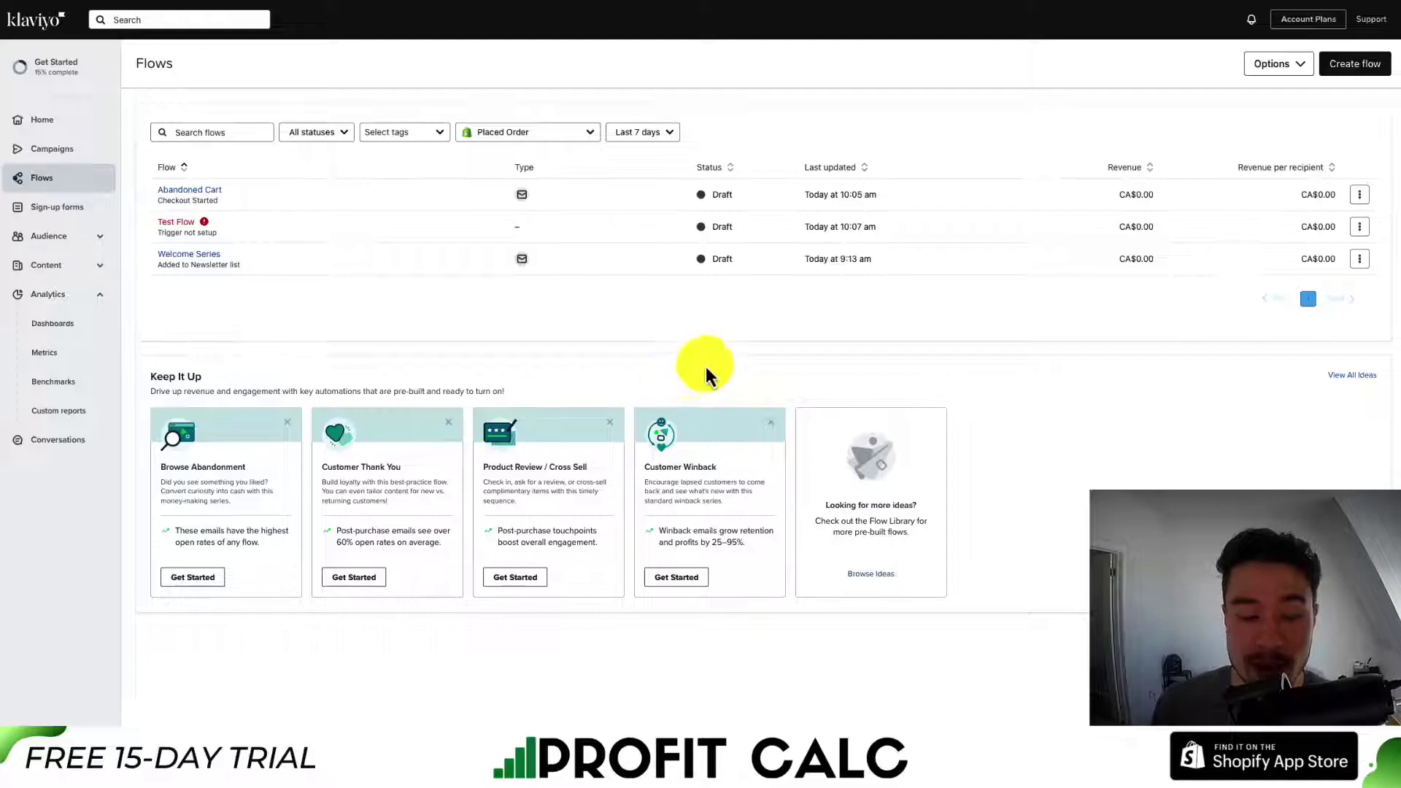
pyautogui.click(1346, 67)
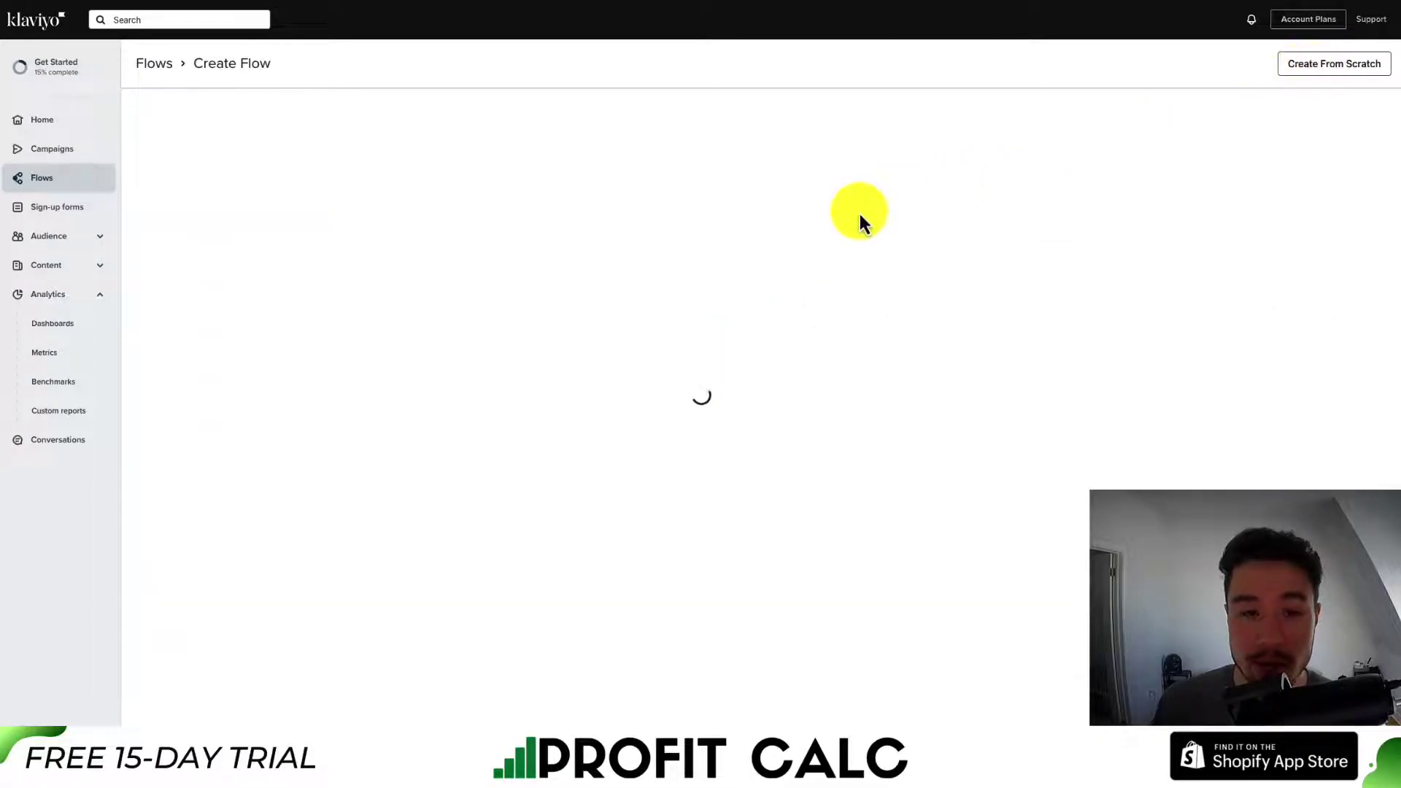
pyautogui.click(501, 113)
pyautogui.write('customer thank')
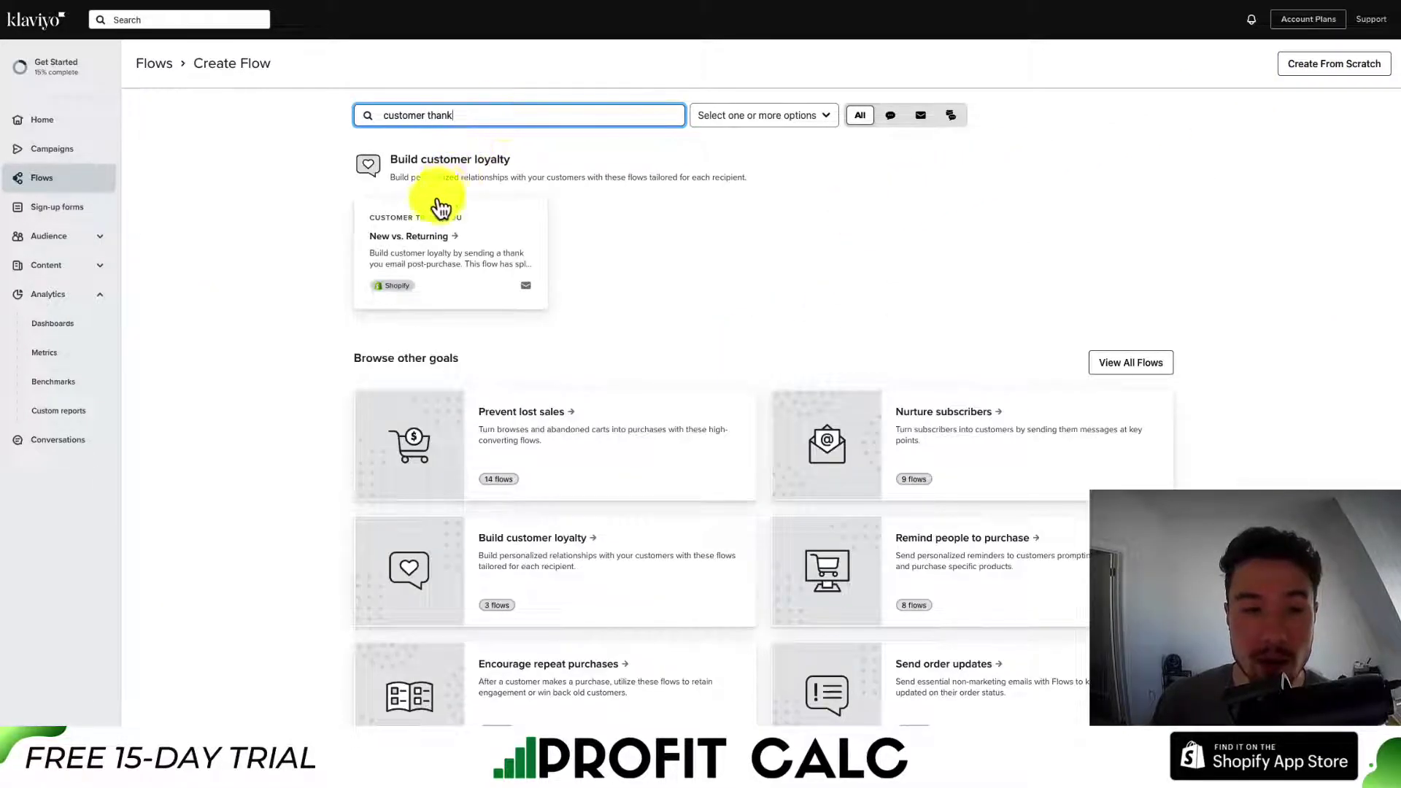
pyautogui.click(430, 166)
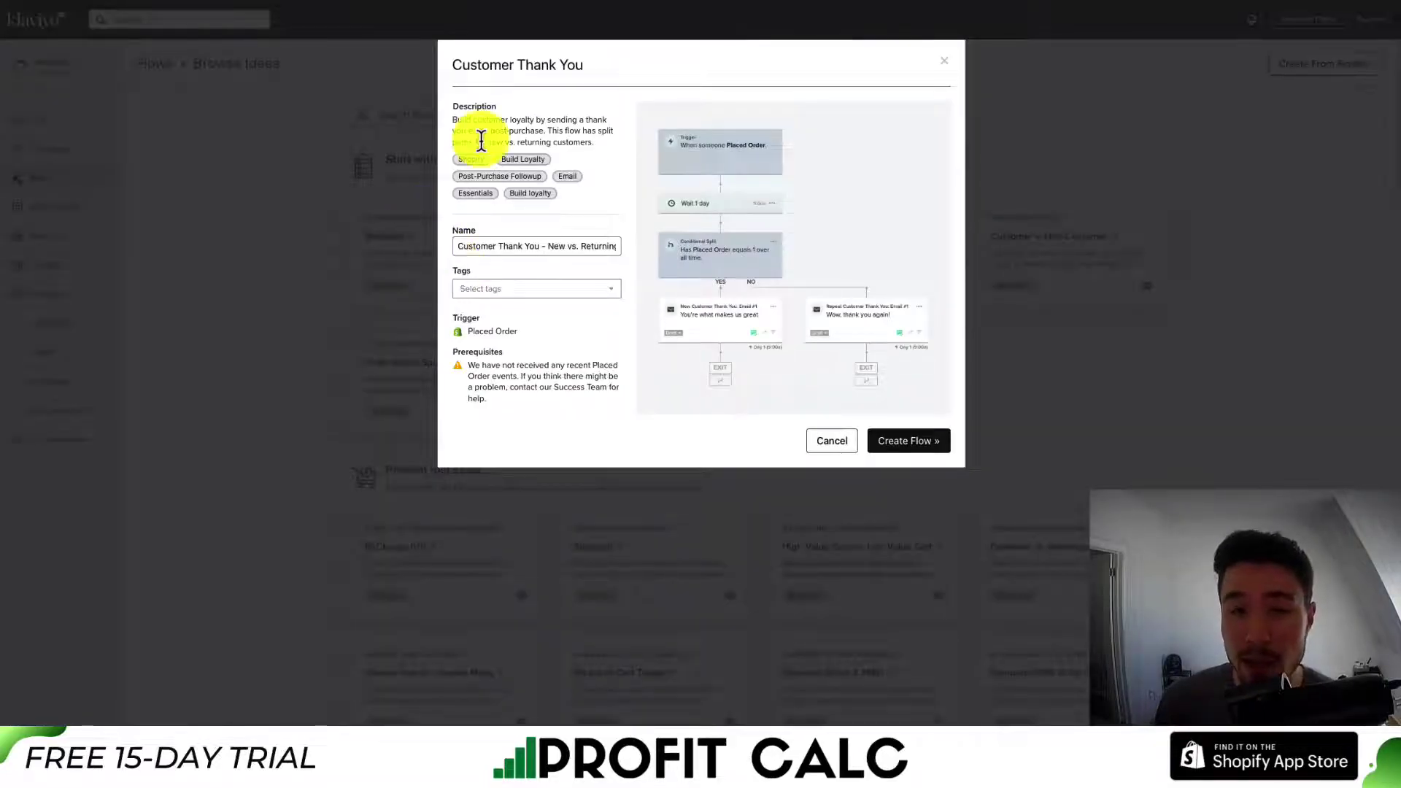
pyautogui.tripleClick(525, 246)
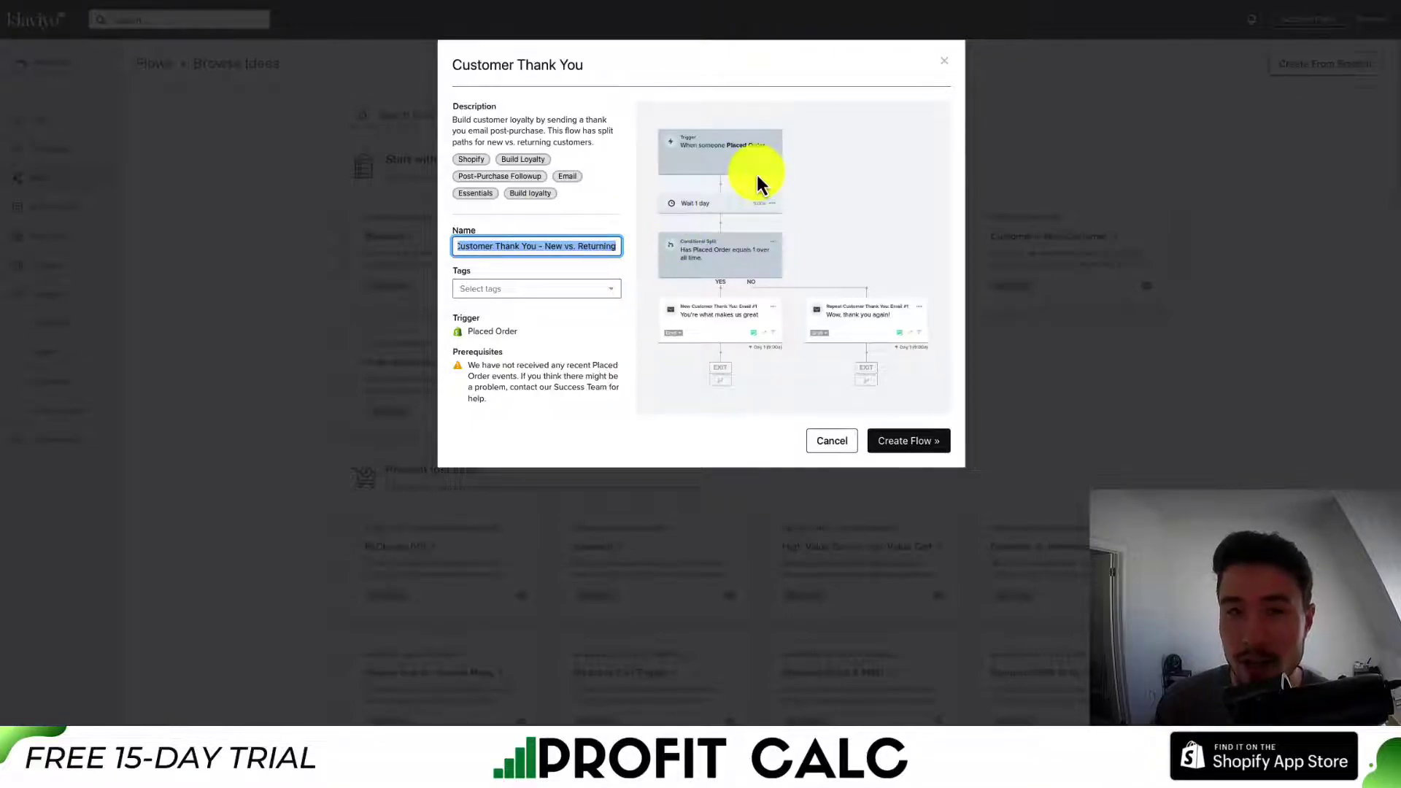
pyautogui.click(931, 445)
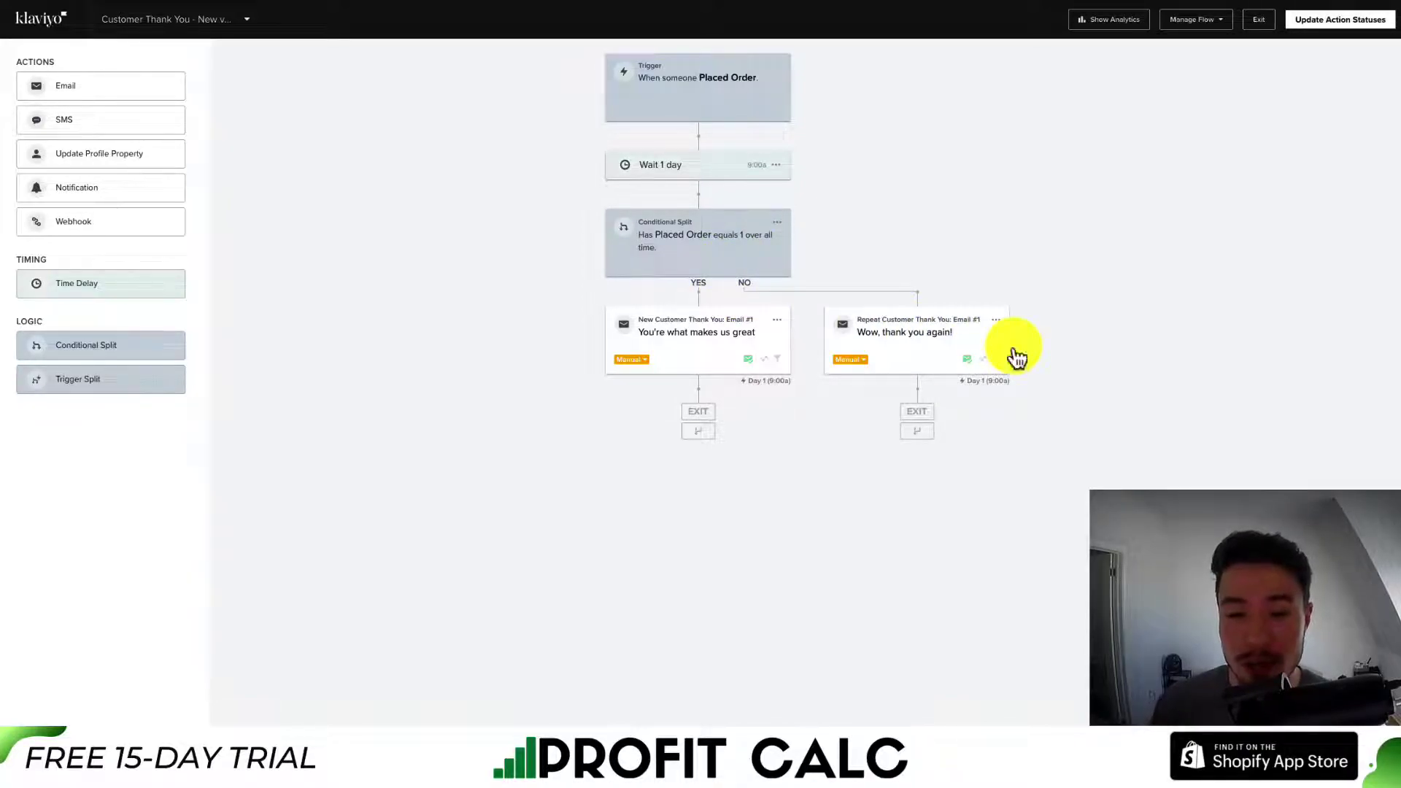
# - Change the wait after the Placed Order trigger from 1 day to 2 hours
pyautogui.click(719, 103)
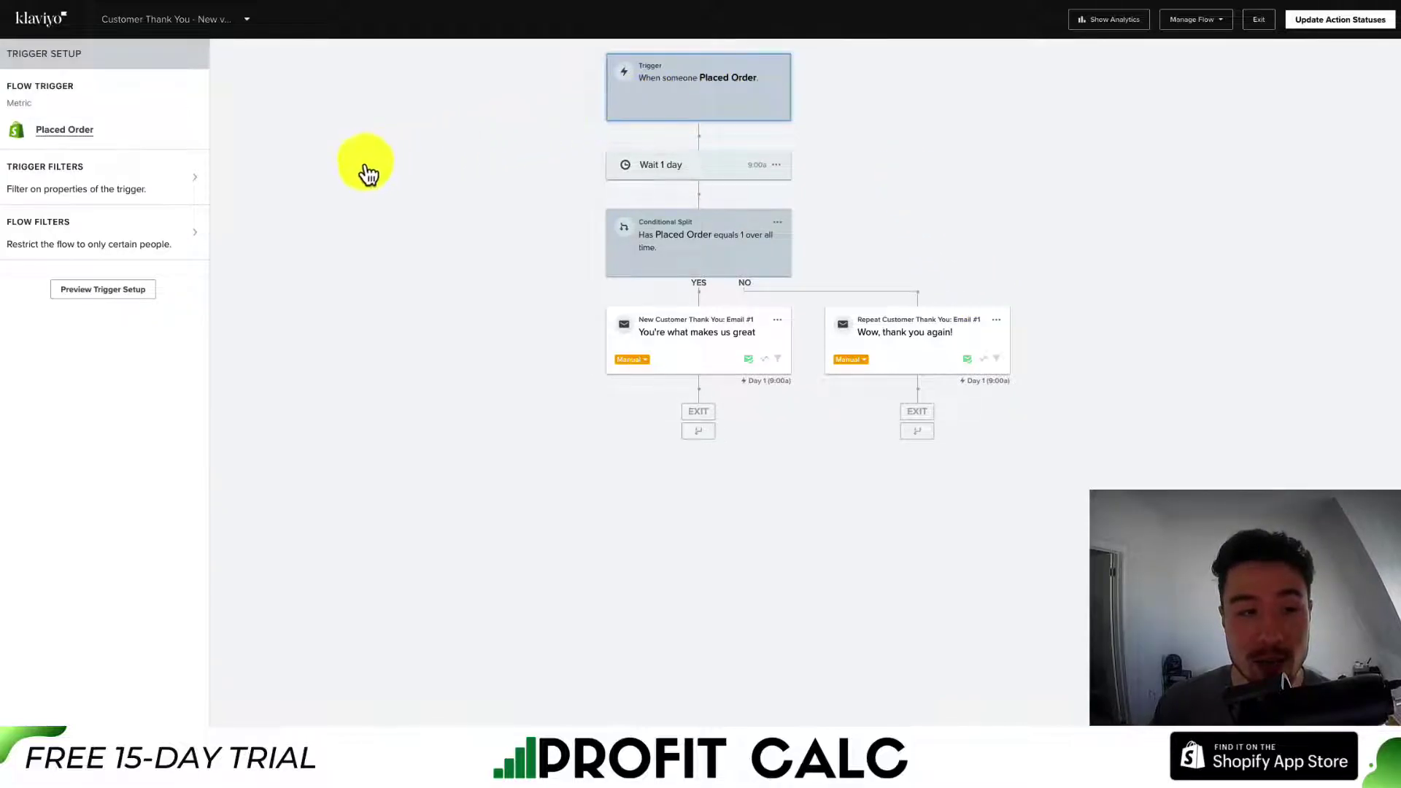
pyautogui.click(527, 175)
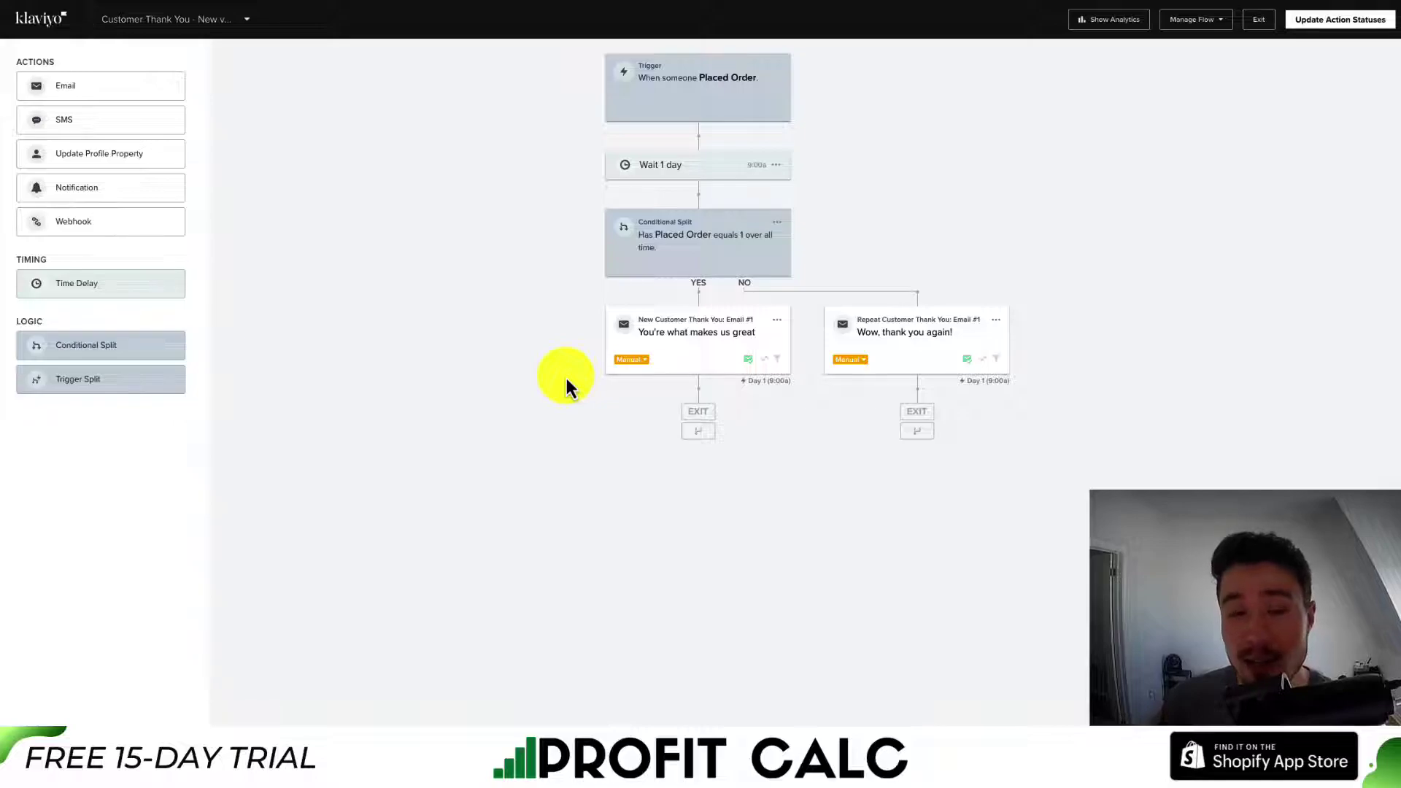
pyautogui.click(644, 163)
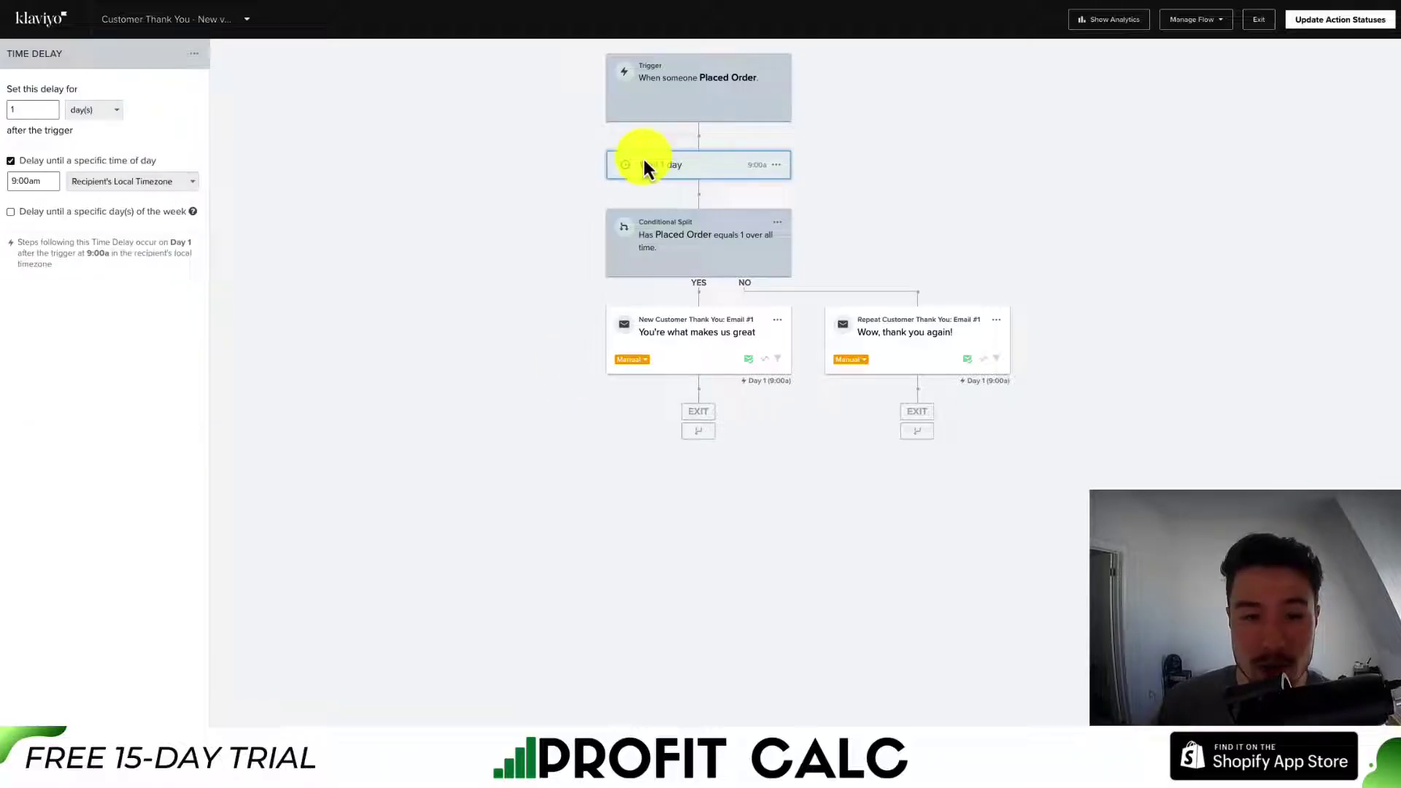
pyautogui.doubleClick(26, 109)
pyautogui.write('2')
pyautogui.click(93, 109)
pyautogui.click(88, 132)
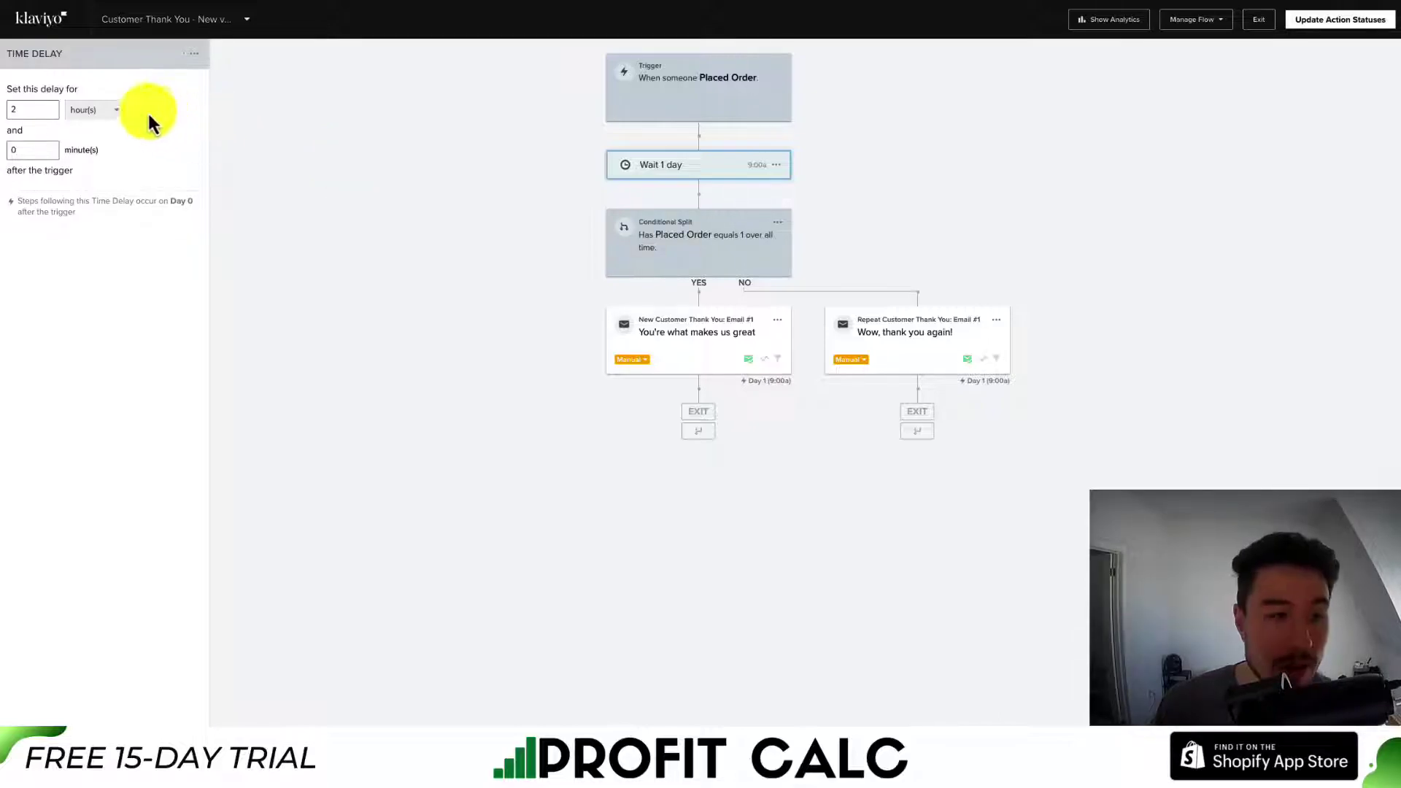
pyautogui.moveTo(39, 89); pyautogui.dragTo(78, 89)
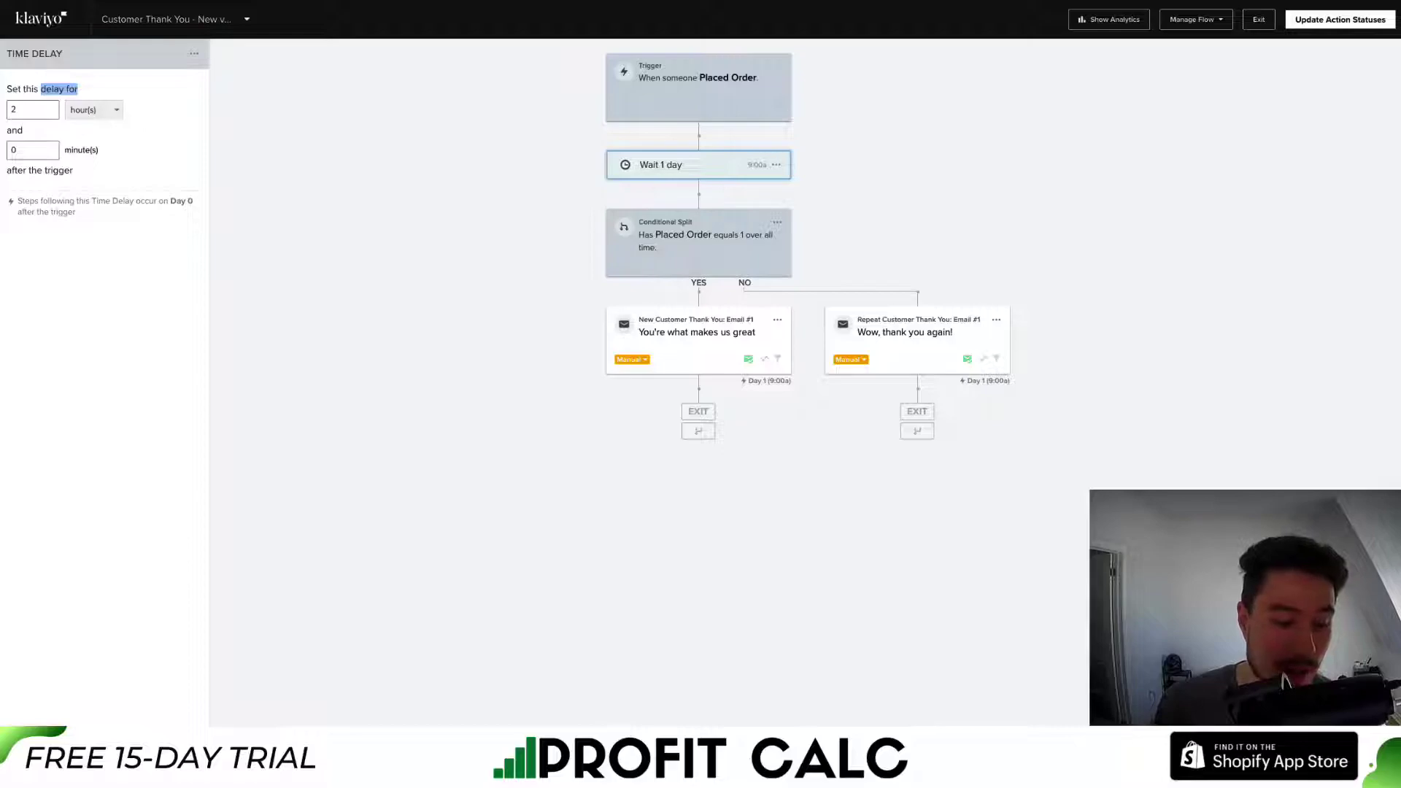
pyautogui.click(56, 312)
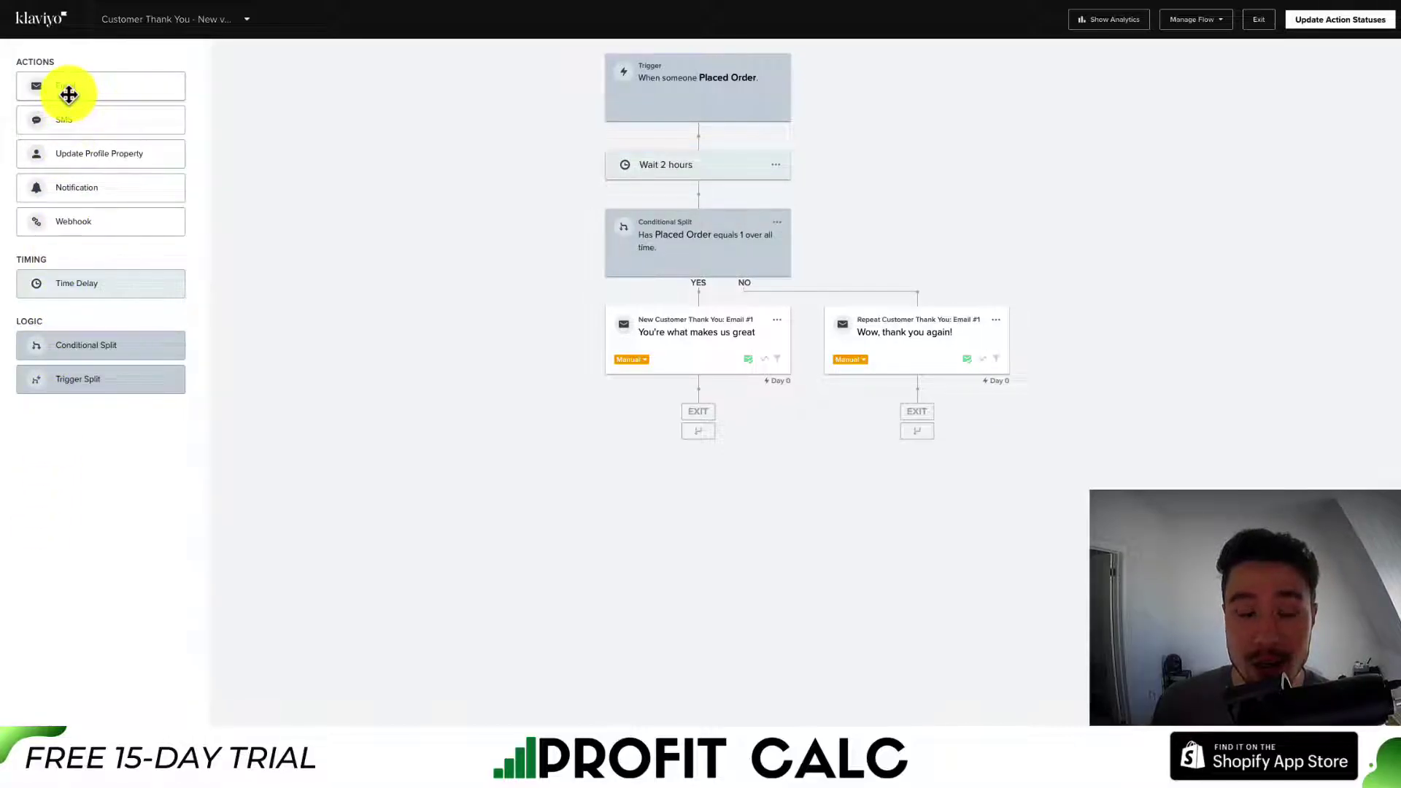
# - Open the New Customer Thank You email's content for editing
pyautogui.moveTo(68, 94); pyautogui.dragTo(693, 357)
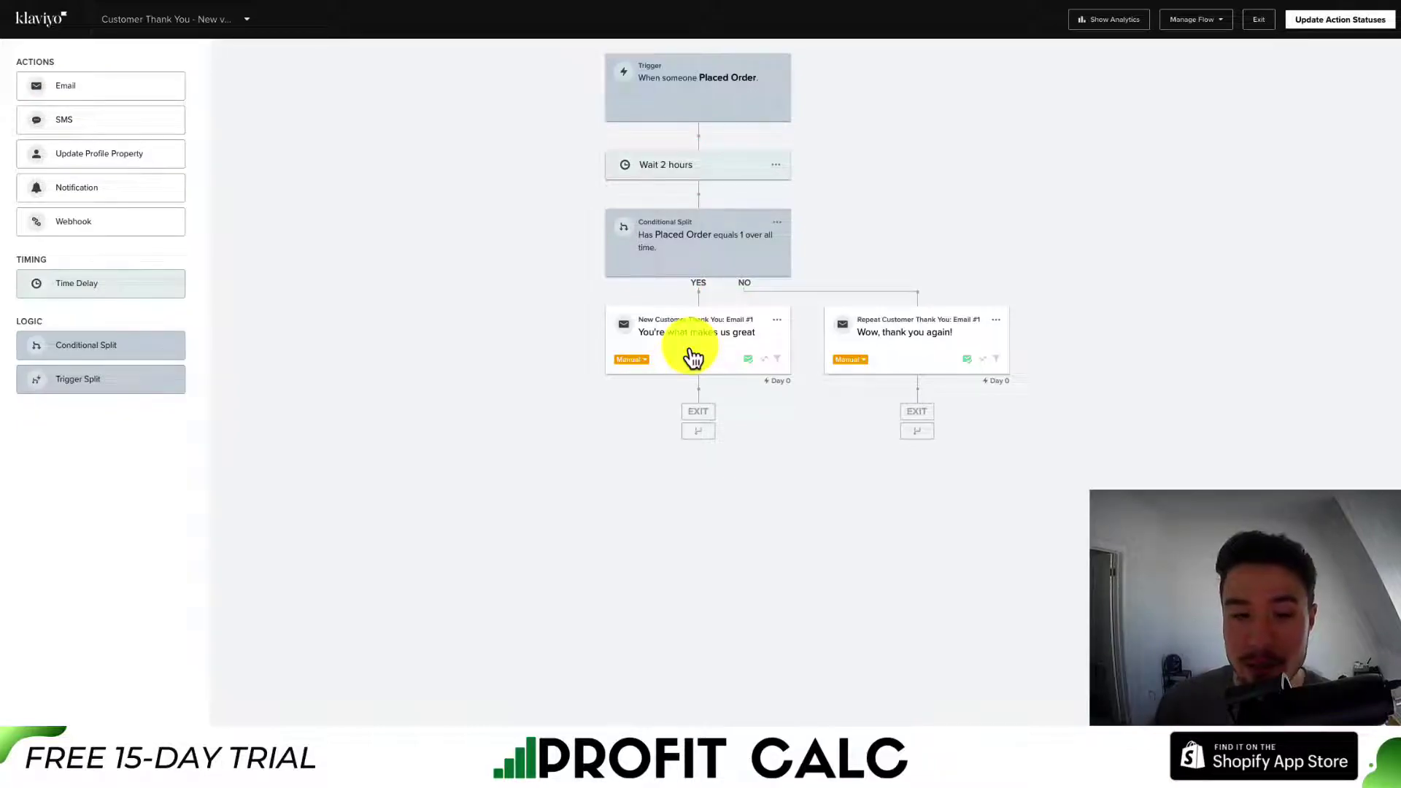
pyautogui.click(712, 347)
pyautogui.click(718, 343)
pyautogui.click(719, 343)
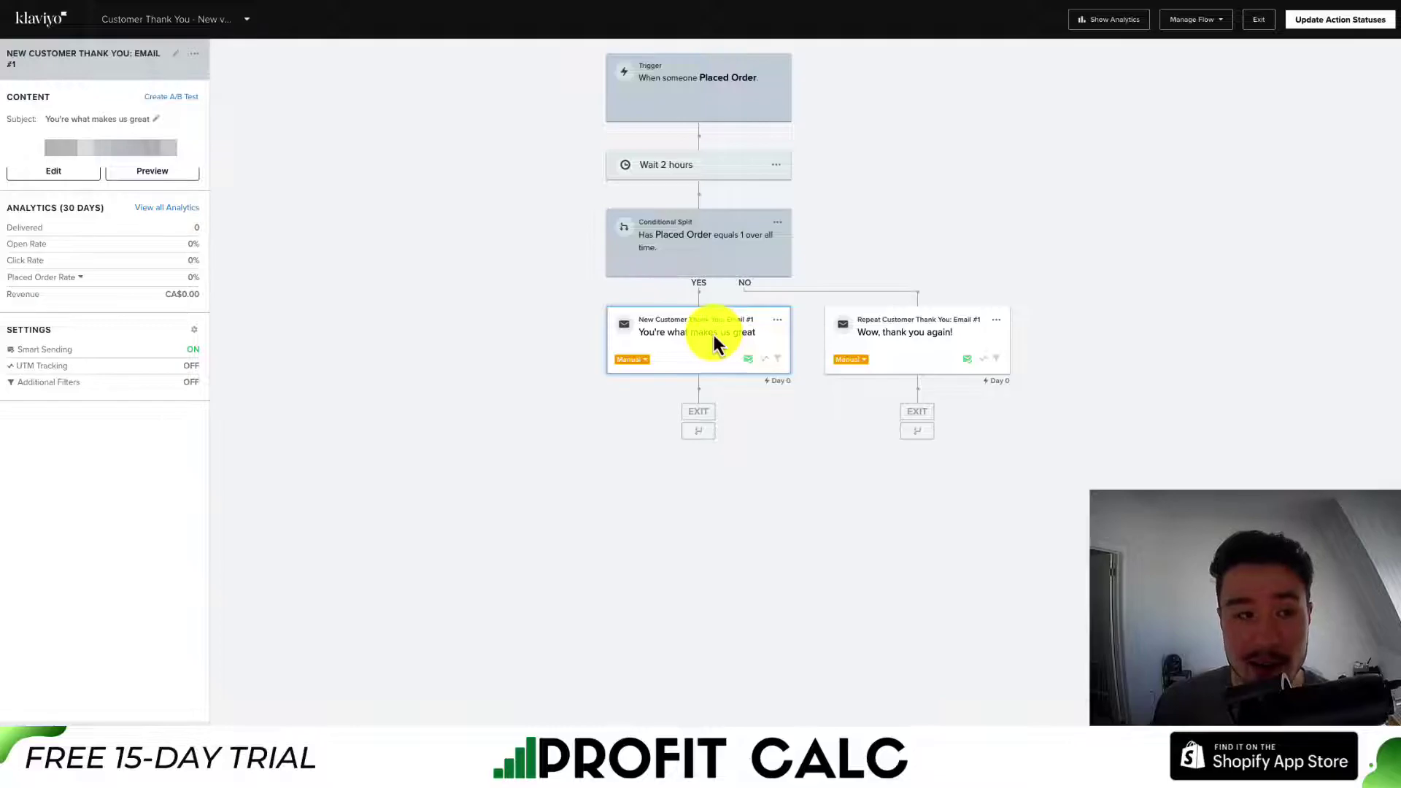
pyautogui.click(153, 178)
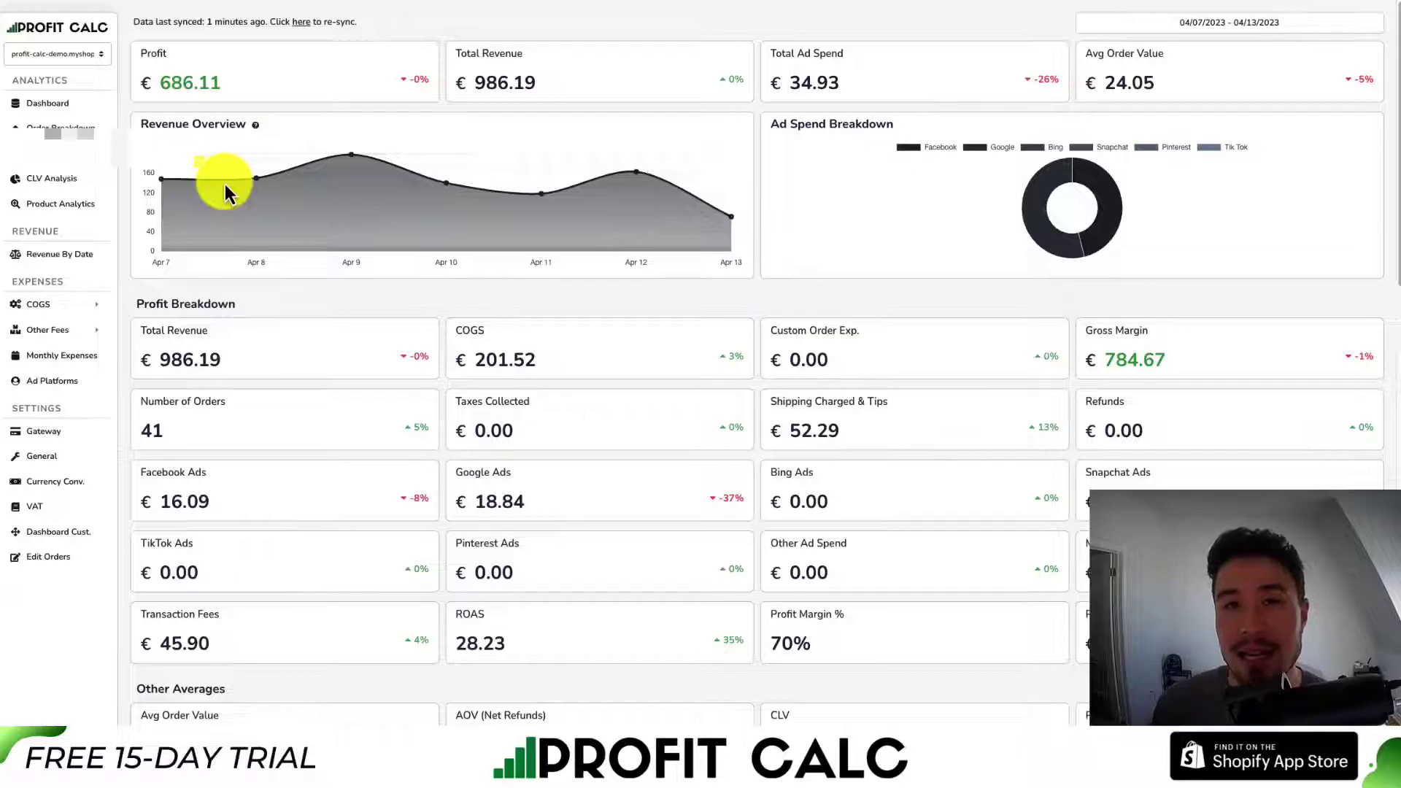
# - Set the Profit Calc dashboard range to Last 30 Days (03/15/2023–04/13/2023)
pyautogui.click(1233, 23)
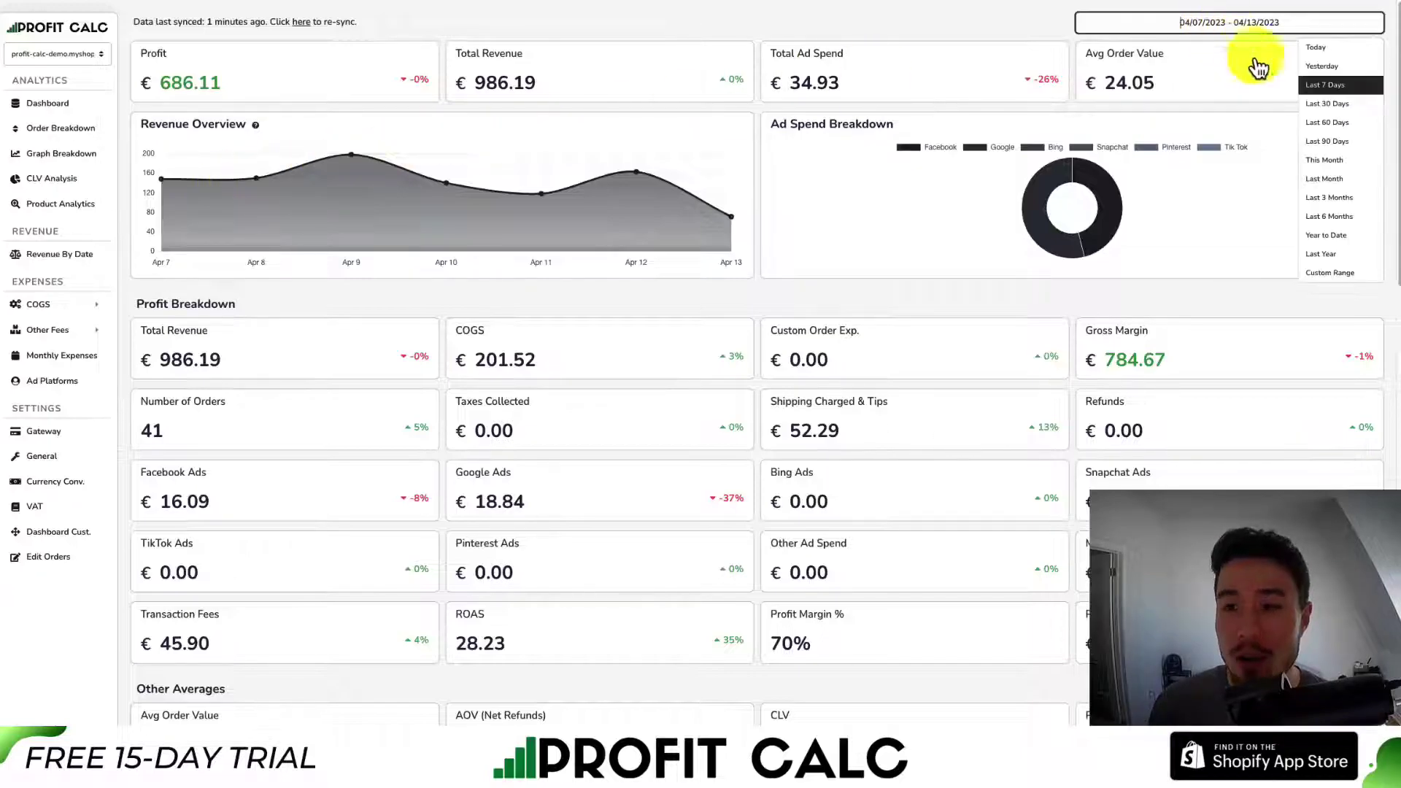
pyautogui.click(1336, 106)
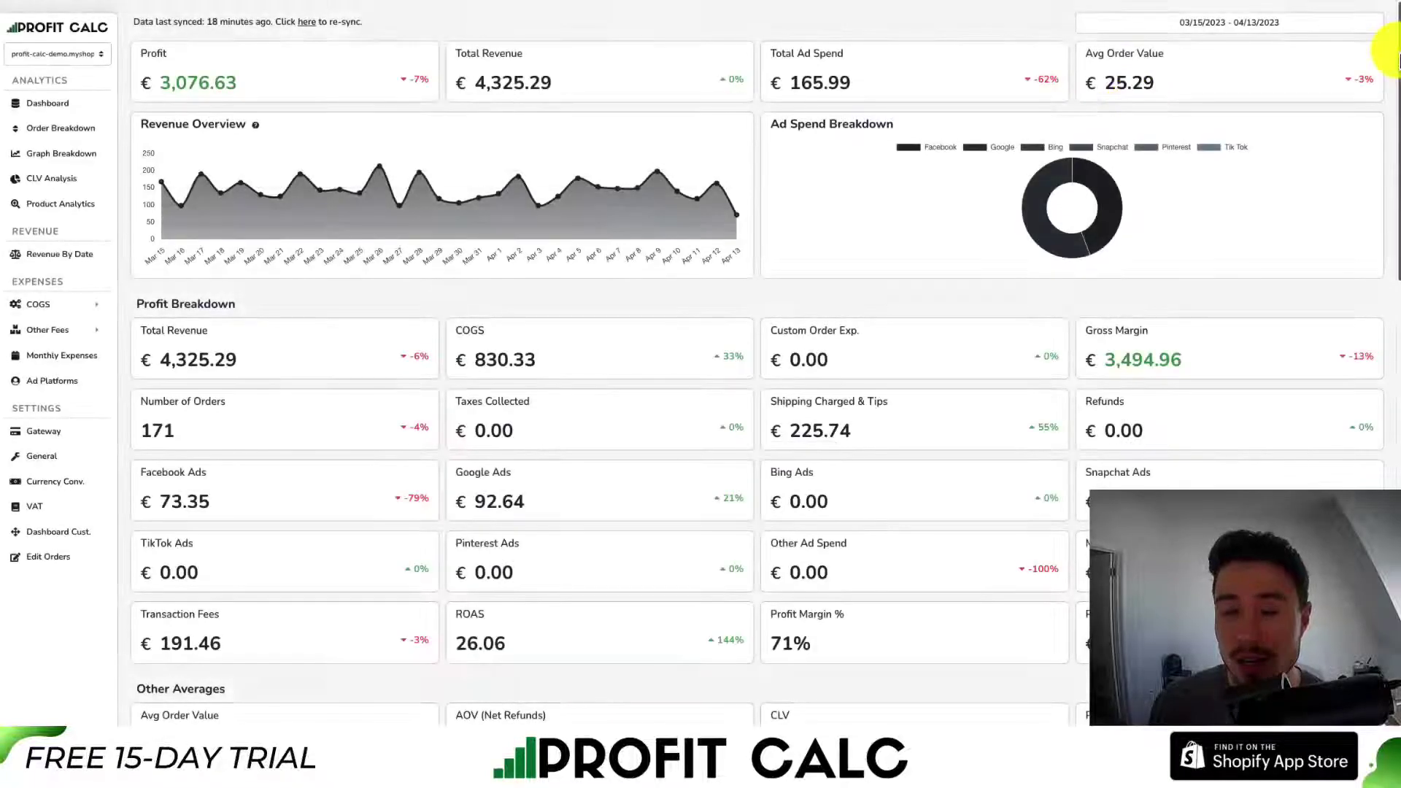
pyautogui.moveTo(1399, 66)
pyautogui.mouseDown()
pyautogui.moveTo(1395, 462)
pyautogui.moveTo(1396, 65)
pyautogui.mouseUp()
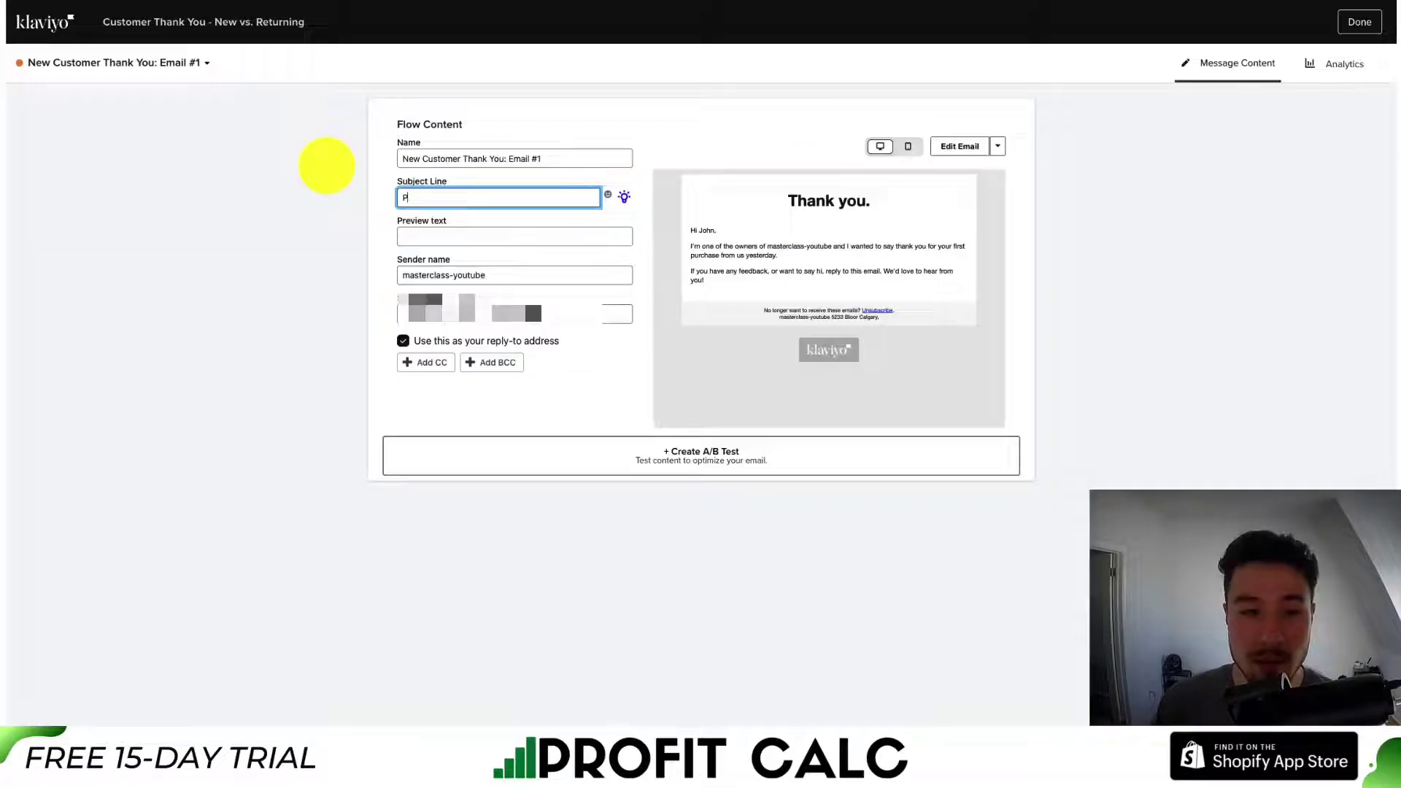
# - Set subject 'Personal thank you from the founder' and preview text starting 'I just wanted to'
pyautogui.write('erso')
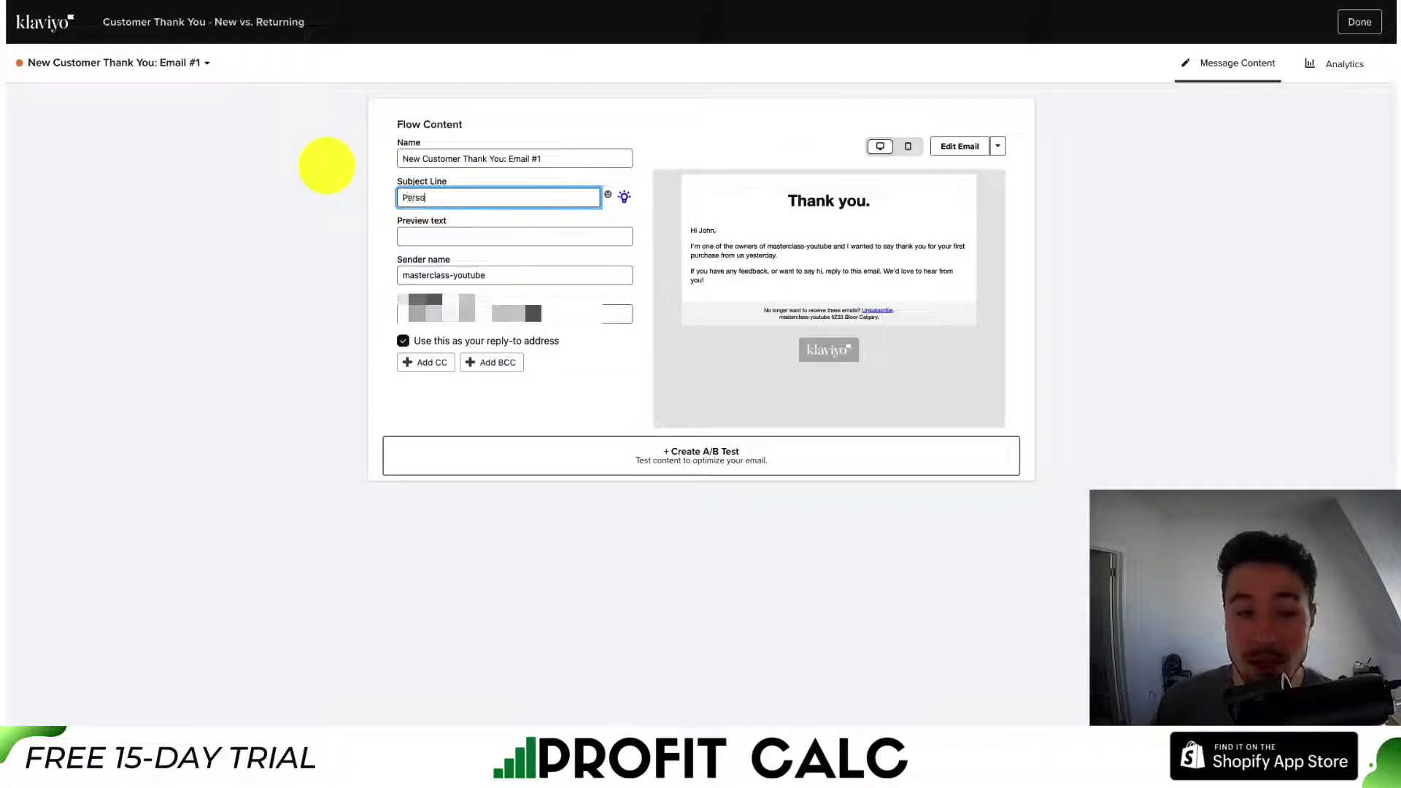
pyautogui.write('nal thank you from the founder')
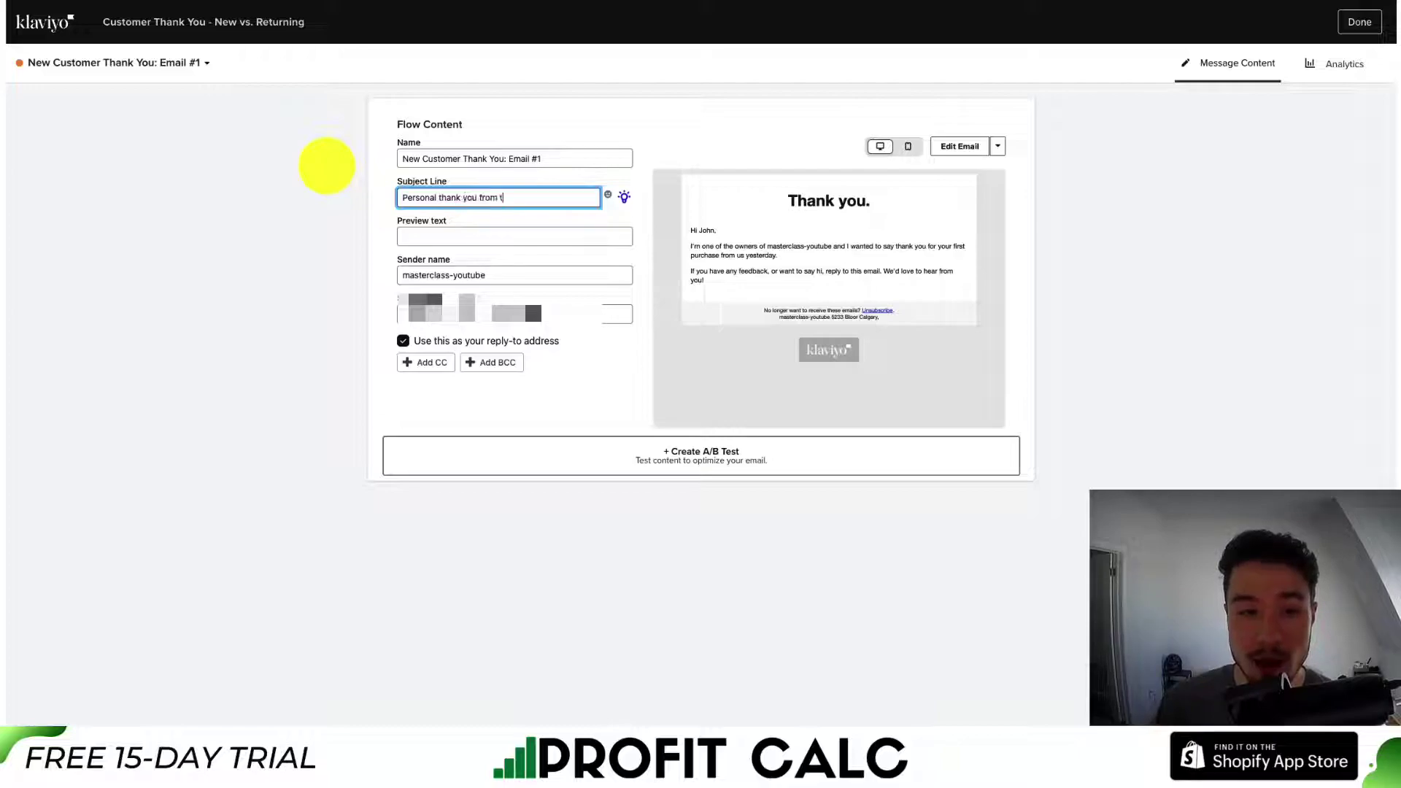
pyautogui.click(486, 235)
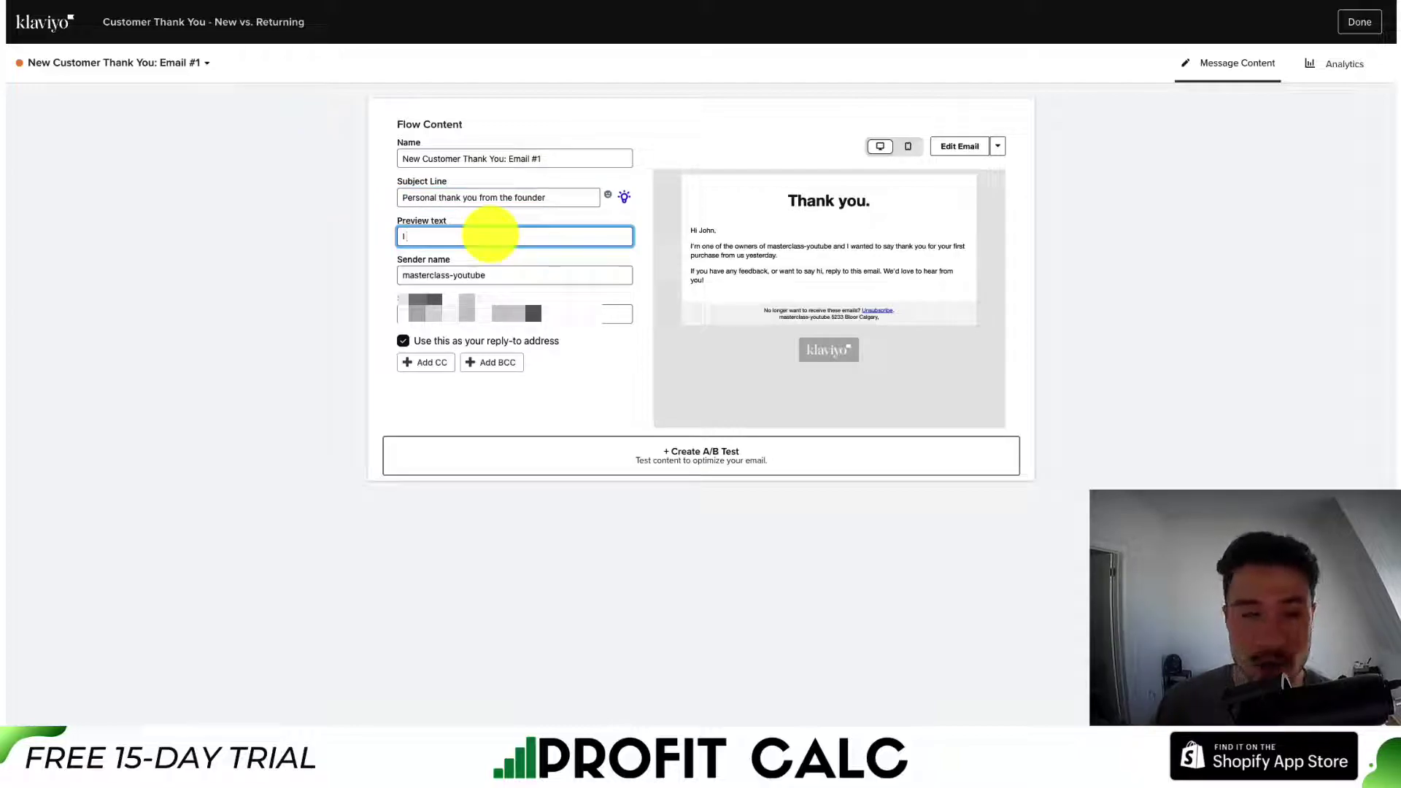
pyautogui.write('I j')
pyautogui.write('ust wanted to')
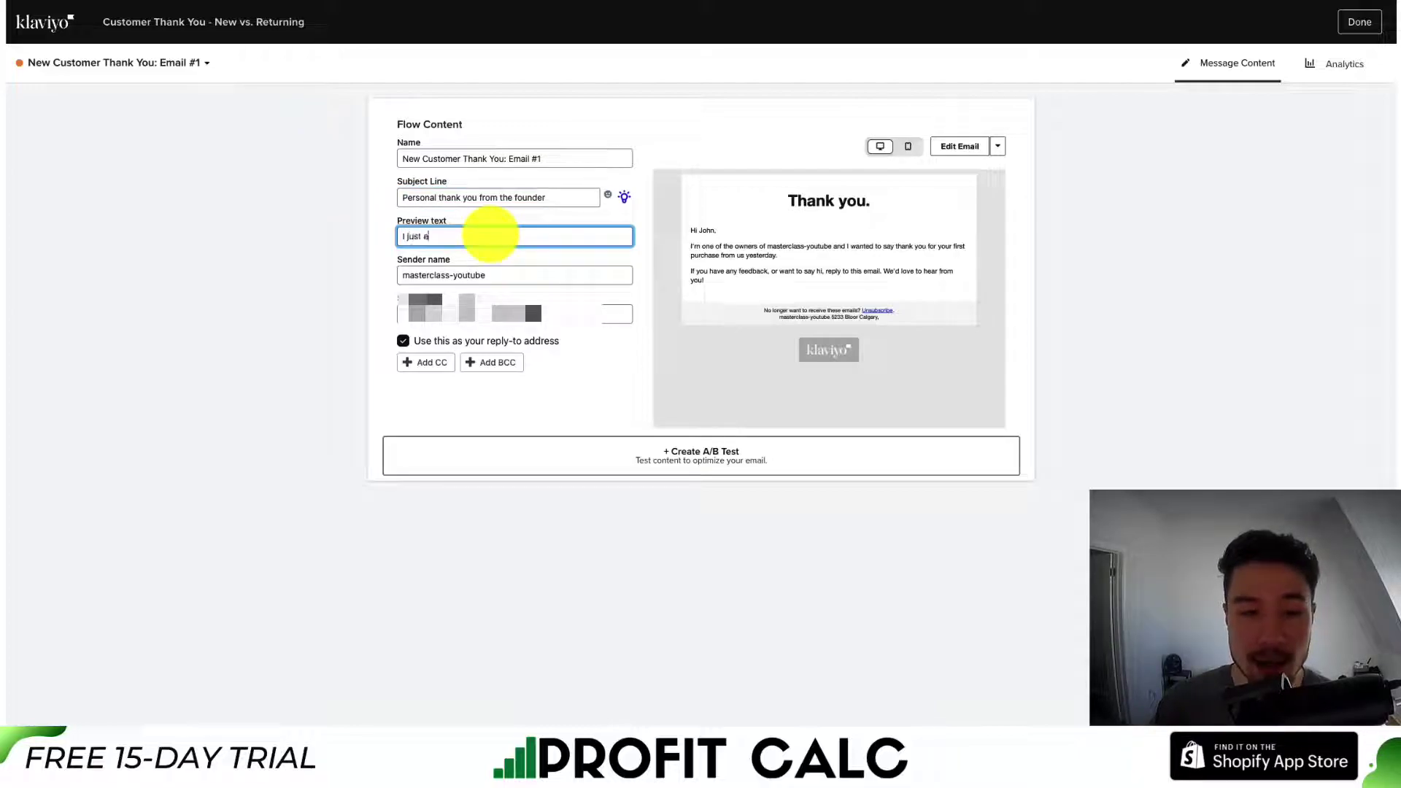
pyautogui.press('Tab')
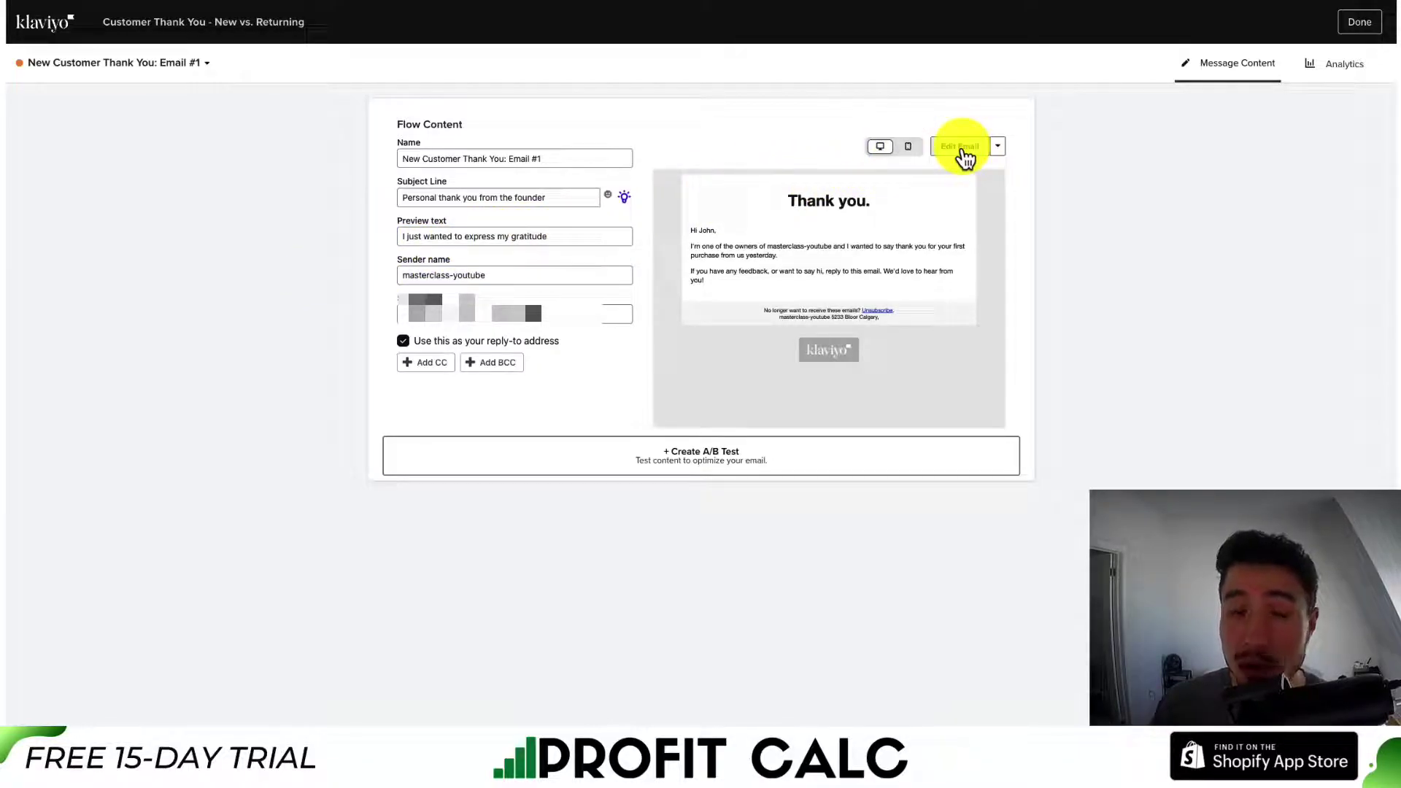
# - Compare the mobile and desktop previews, then open the email in the design editor
pyautogui.click(907, 146)
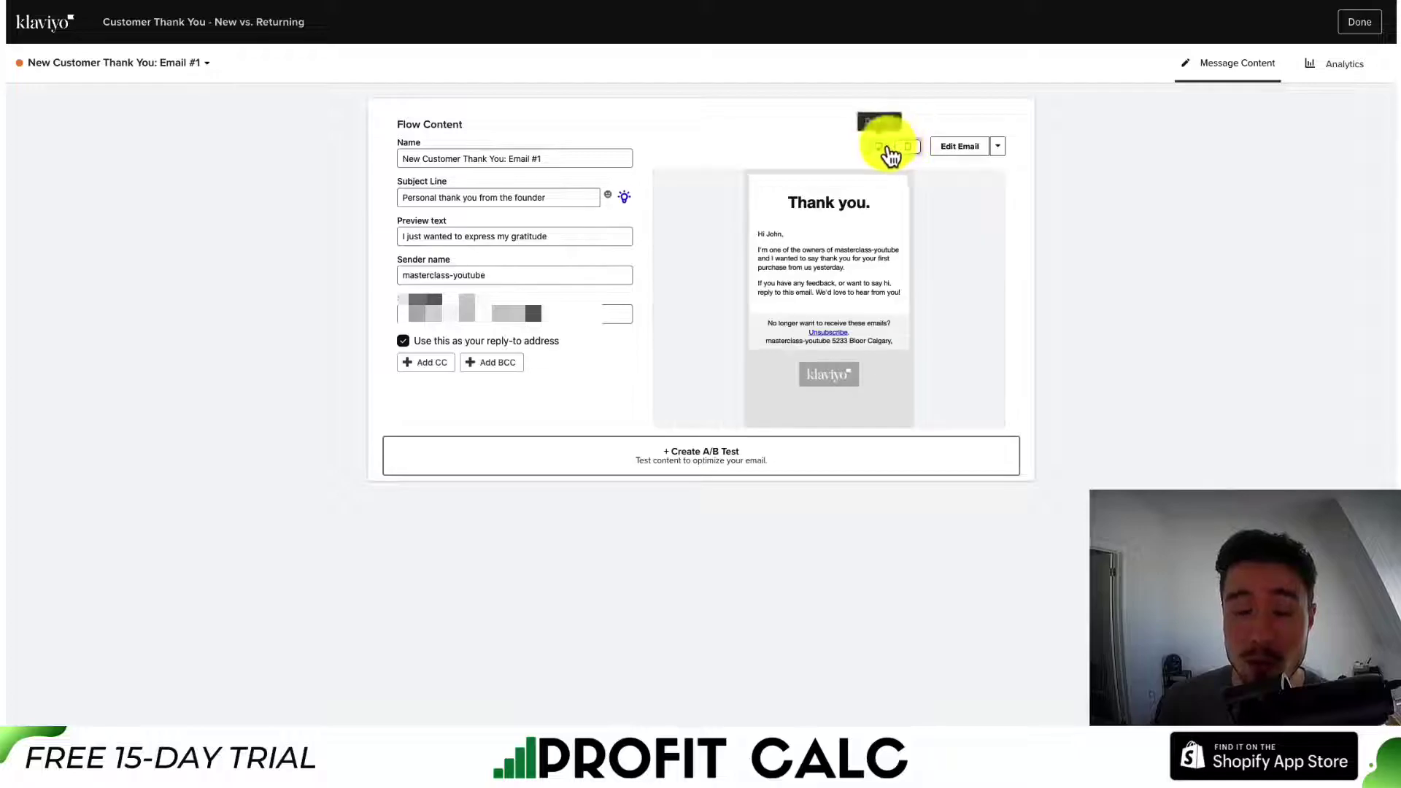
pyautogui.click(881, 146)
pyautogui.click(963, 147)
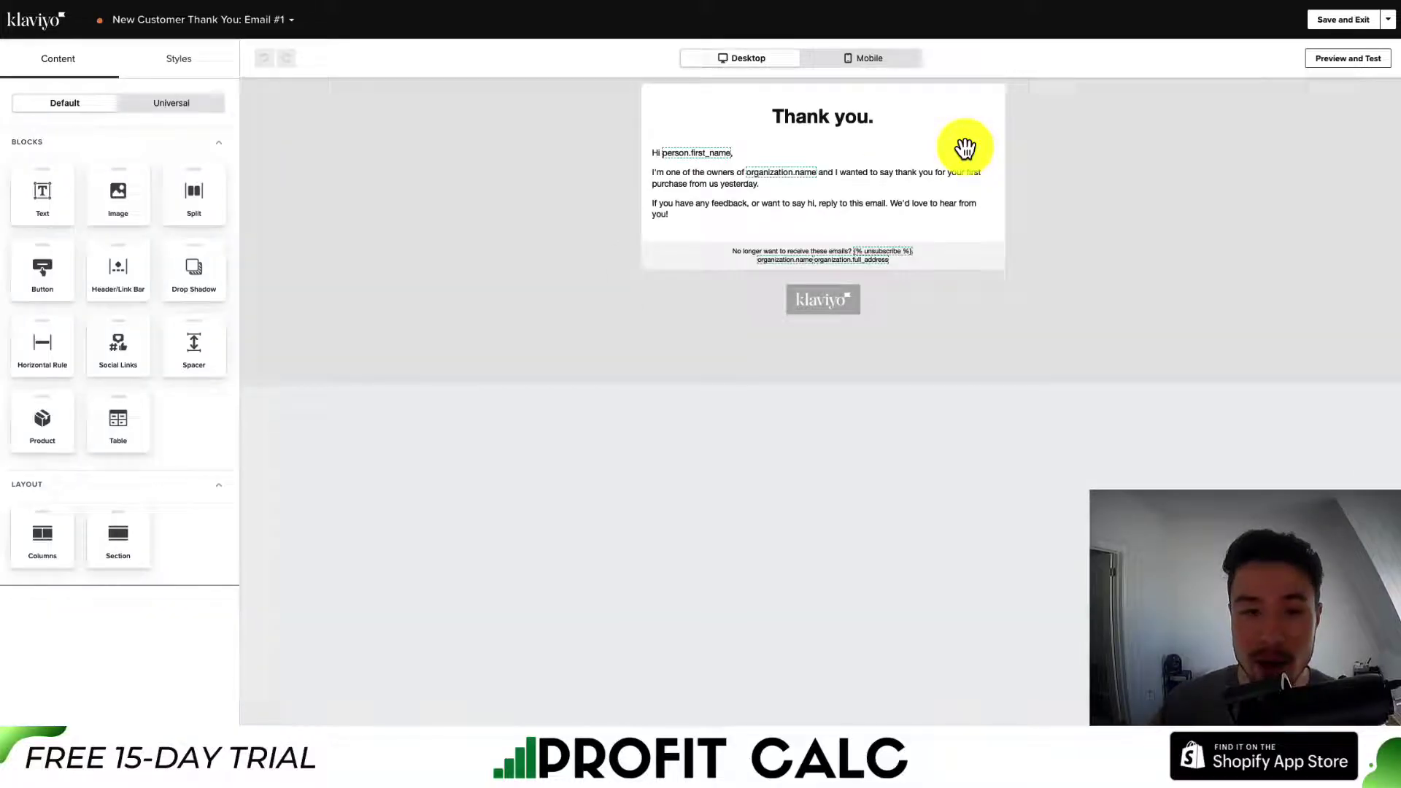
pyautogui.moveTo(670, 185)
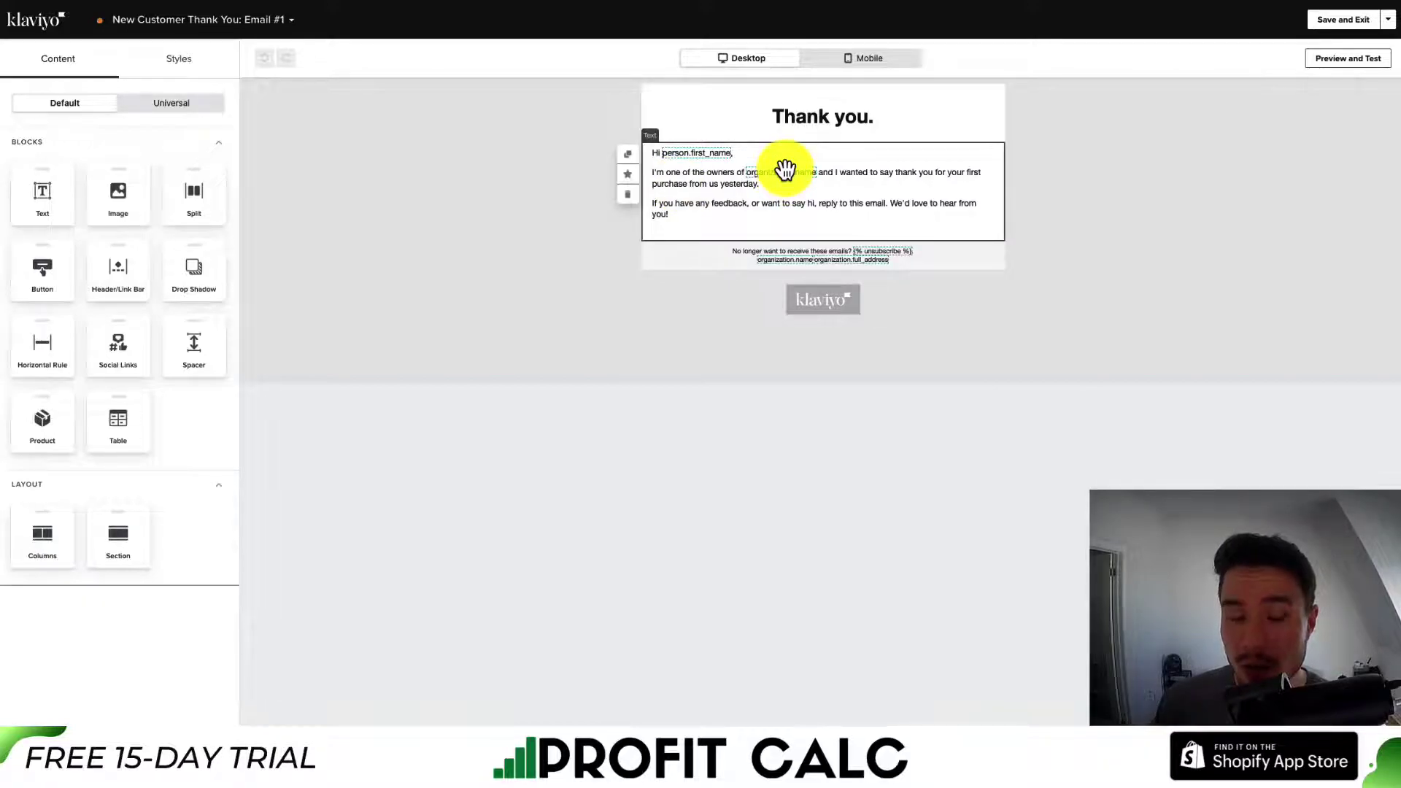
# - Try adding a GIF above the greeting, then delete the stray 'via GIPHY' text block
pyautogui.click(644, 178)
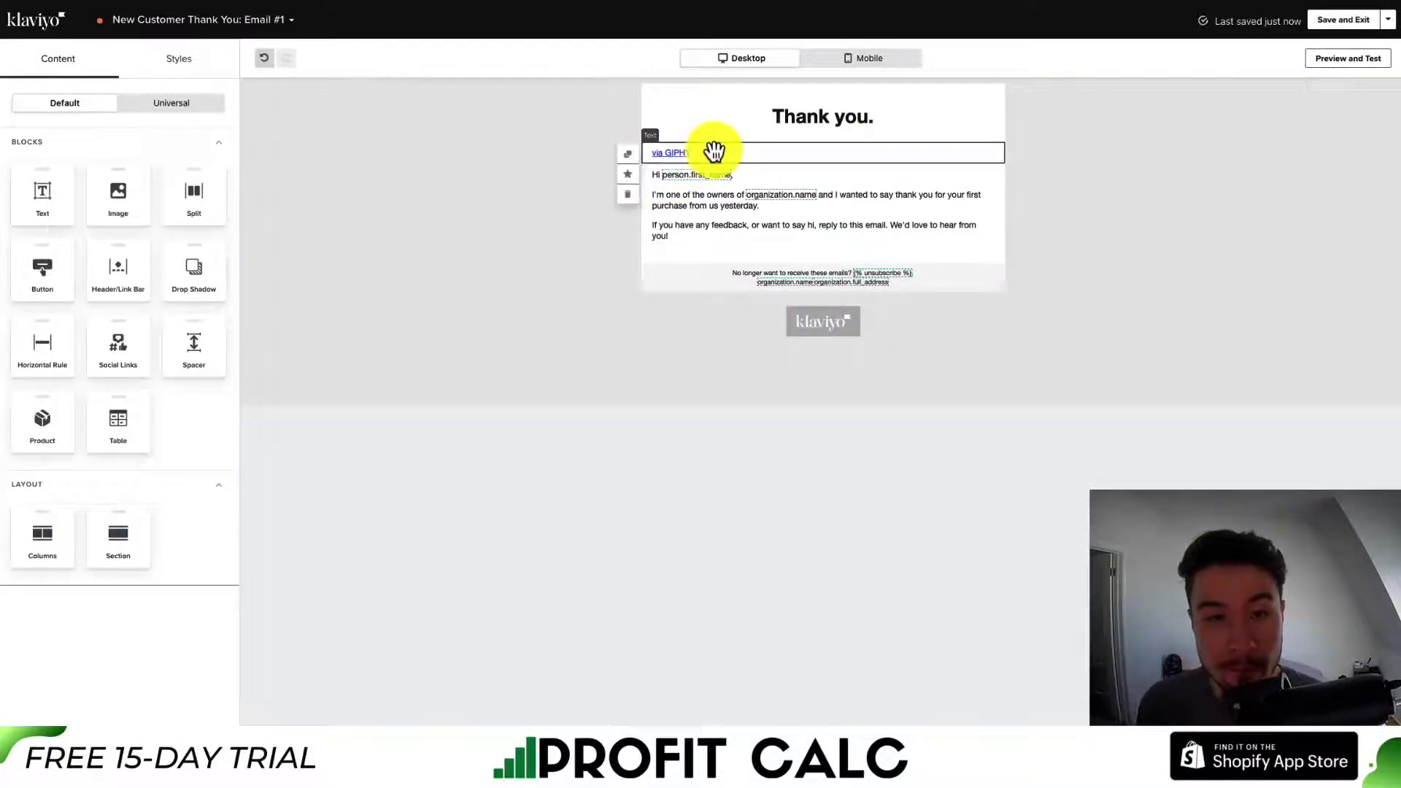
pyautogui.click(715, 152)
pyautogui.click(627, 194)
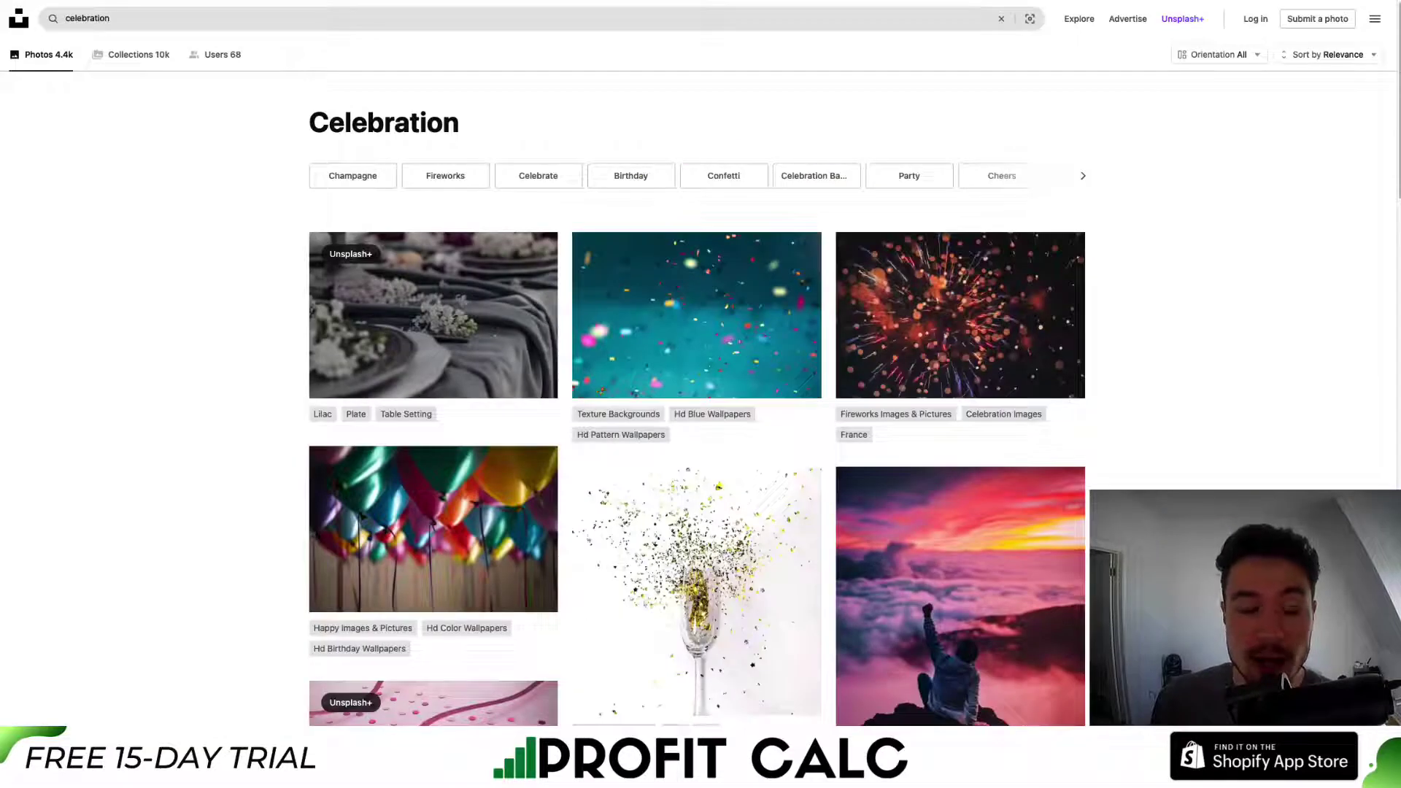
# - Download the fireworks celebration photo from Unsplash and save it
pyautogui.scroll(-2, 960, 547)
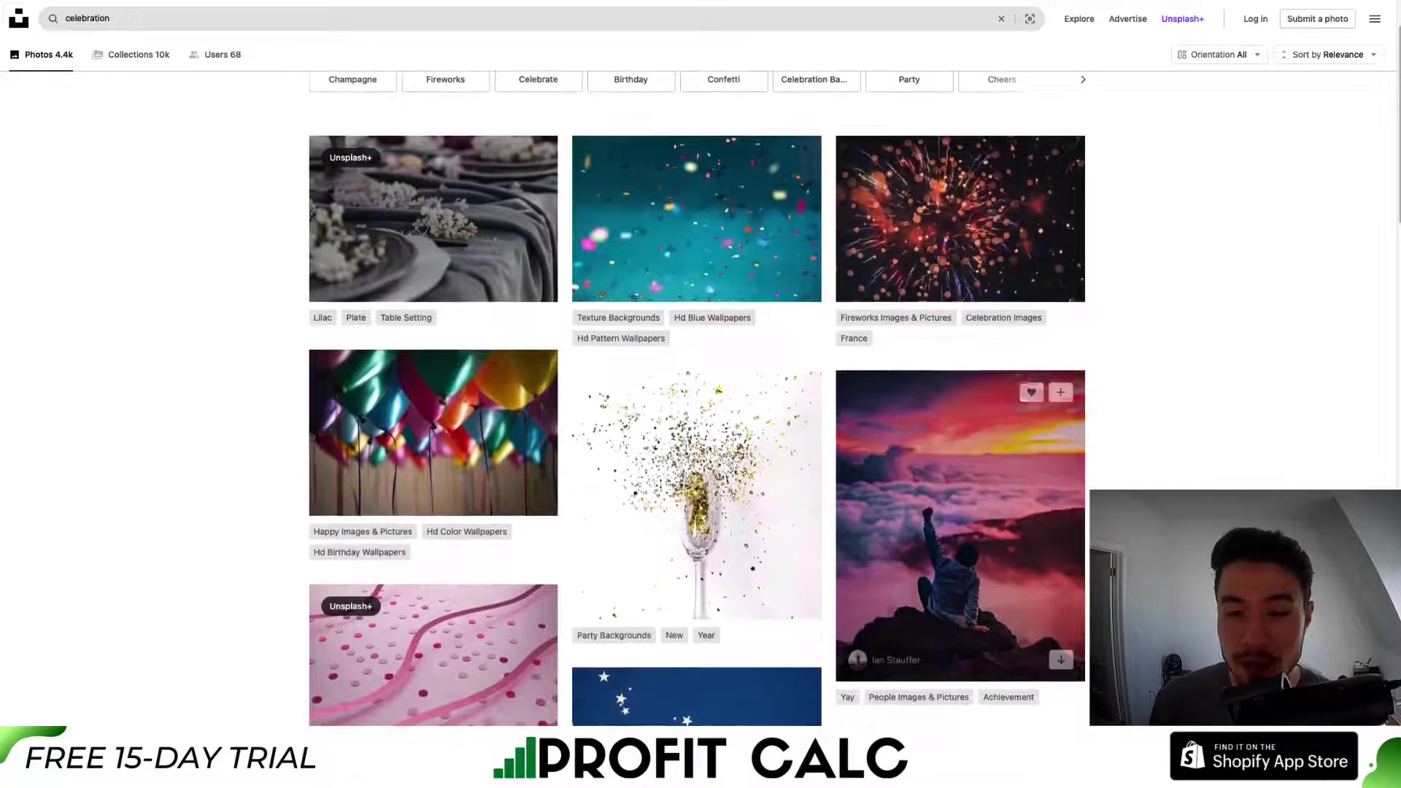
pyautogui.scroll(-1, 1056, 277)
pyautogui.click(1056, 248)
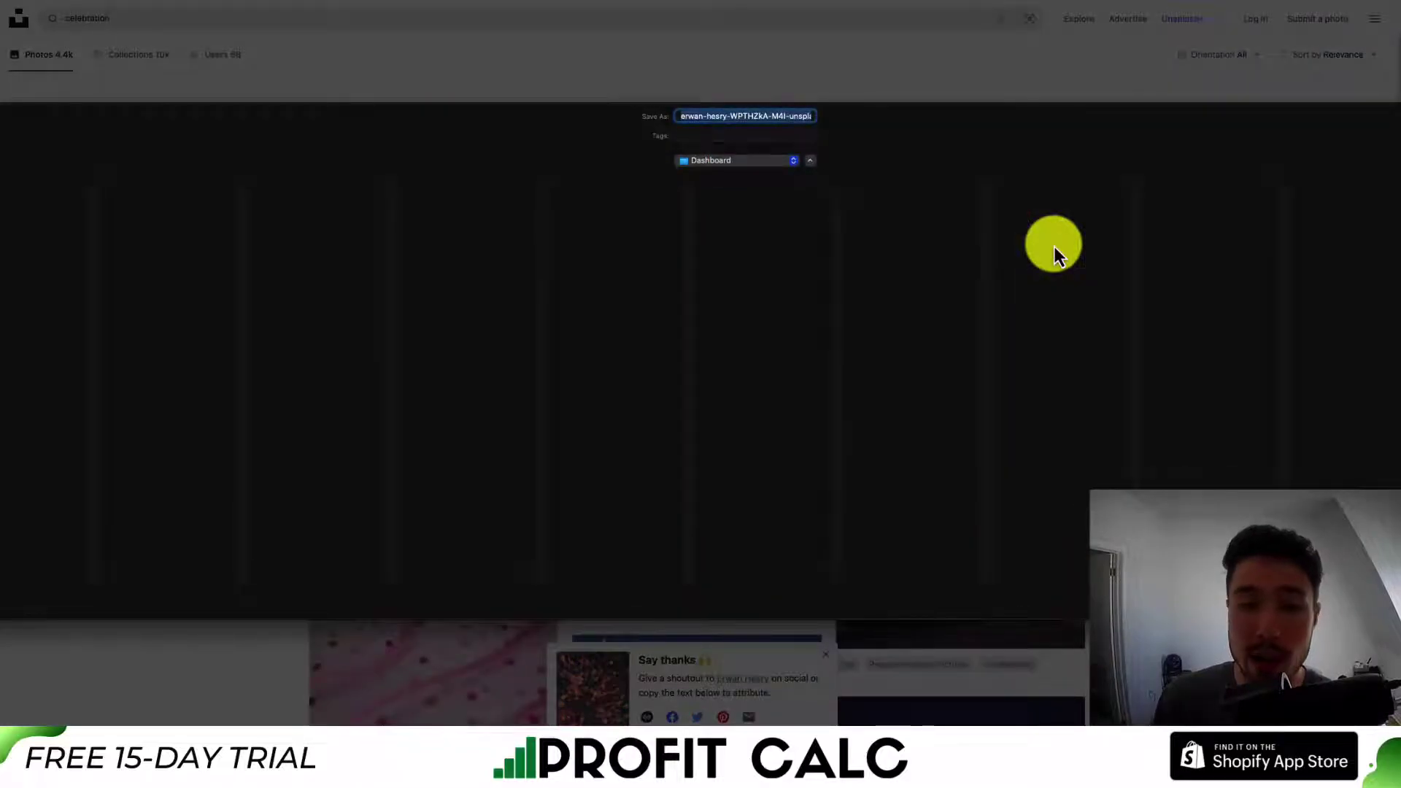
pyautogui.press('Return')
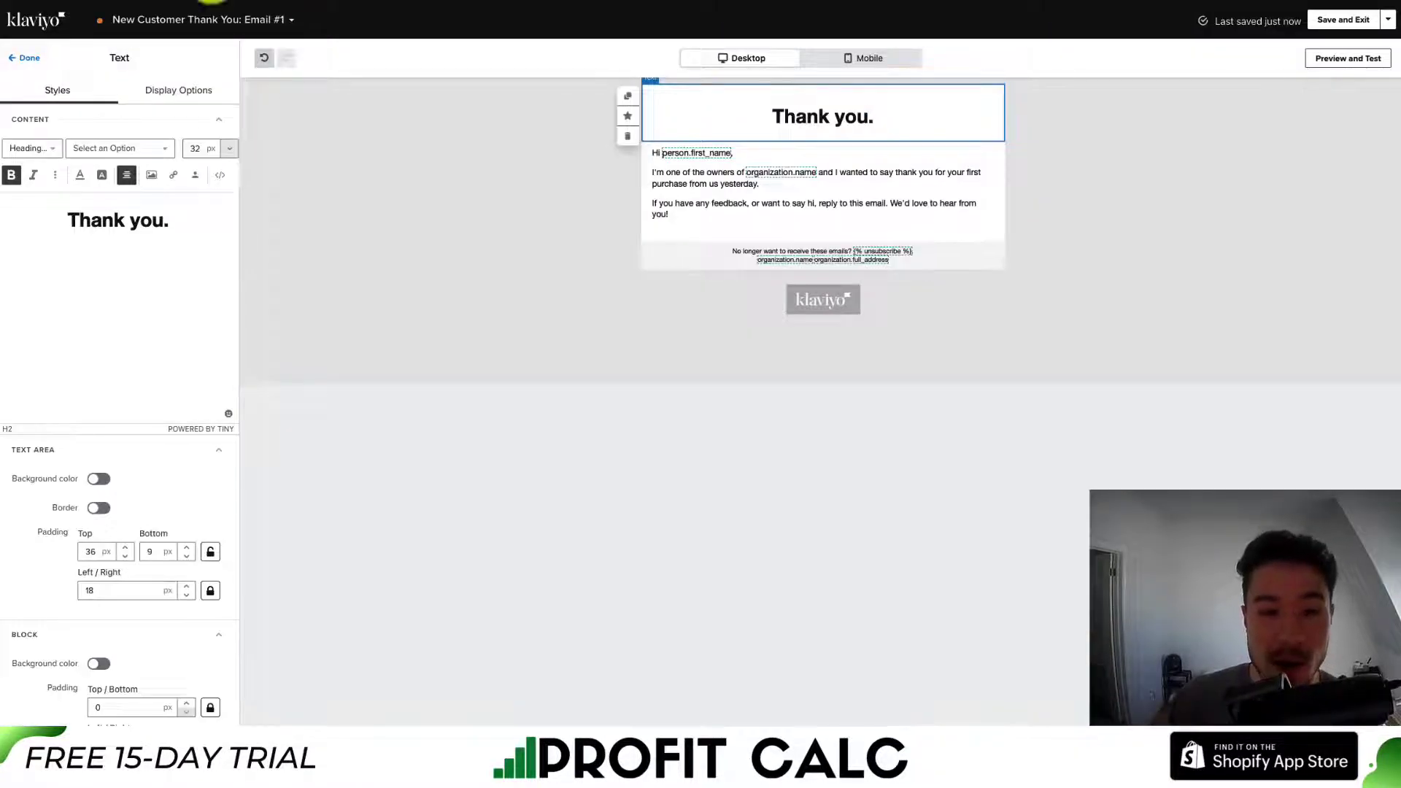
# - Insert an image block below the 'Thank you.' heading and upload the fireworks photo into it
pyautogui.click(449, 482)
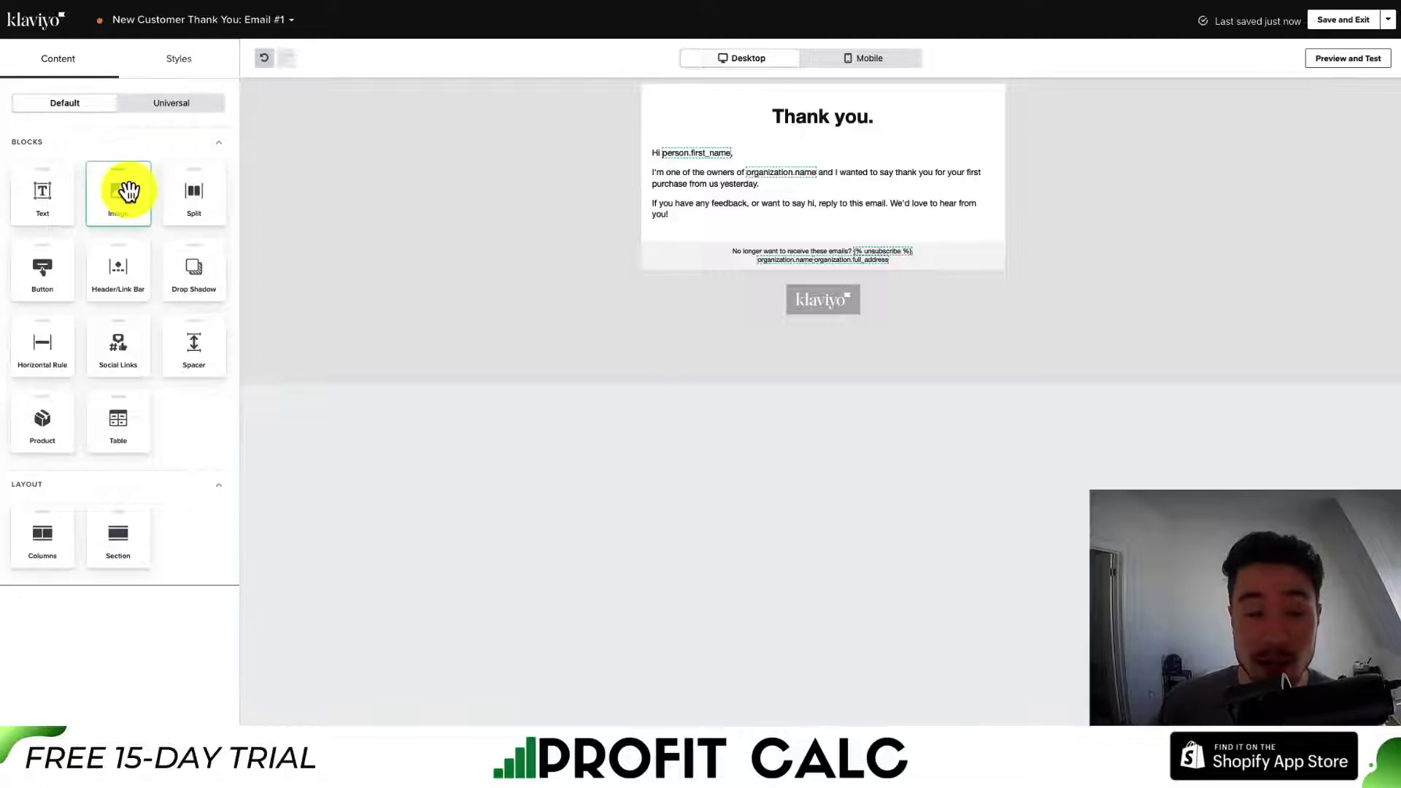
pyautogui.moveTo(128, 191); pyautogui.dragTo(690, 136)
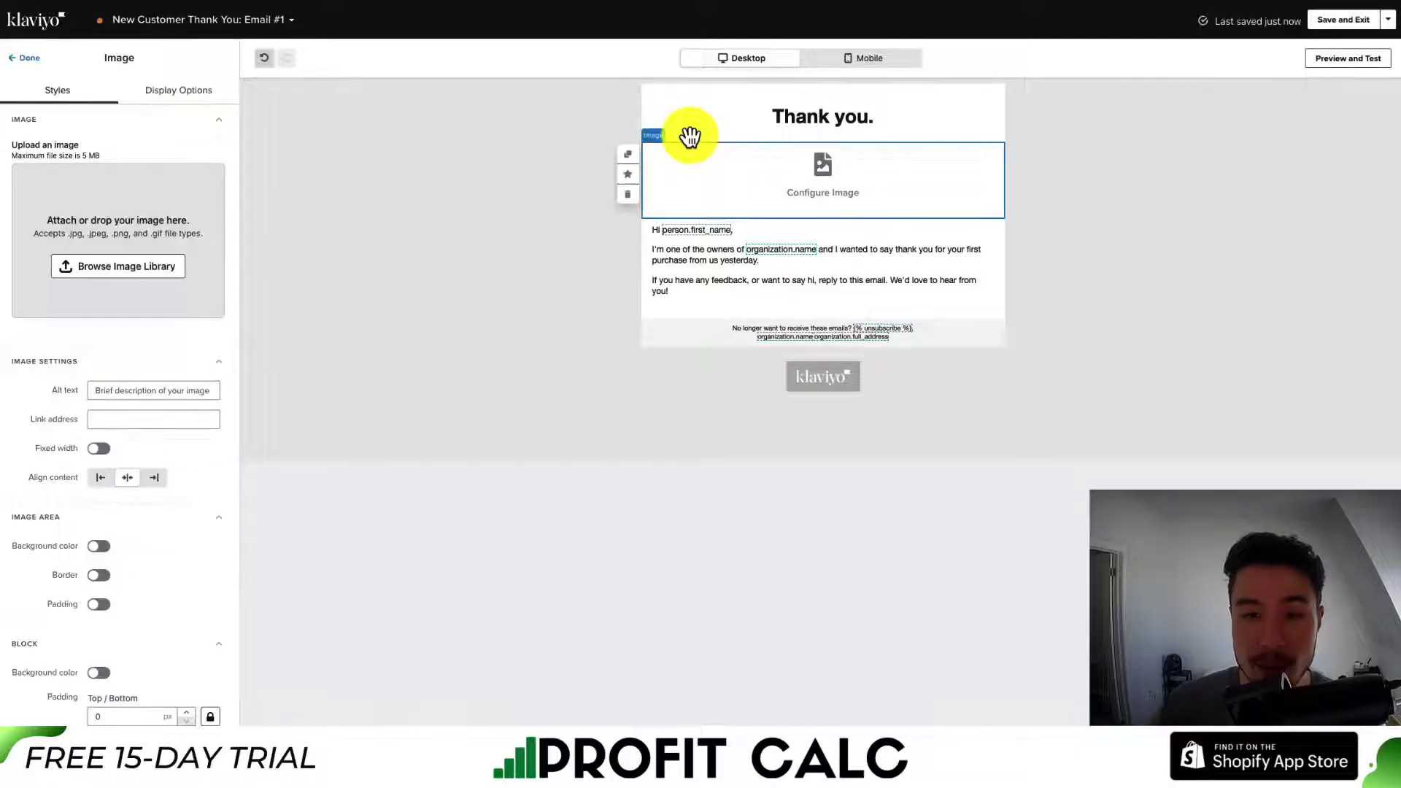
pyautogui.click(131, 270)
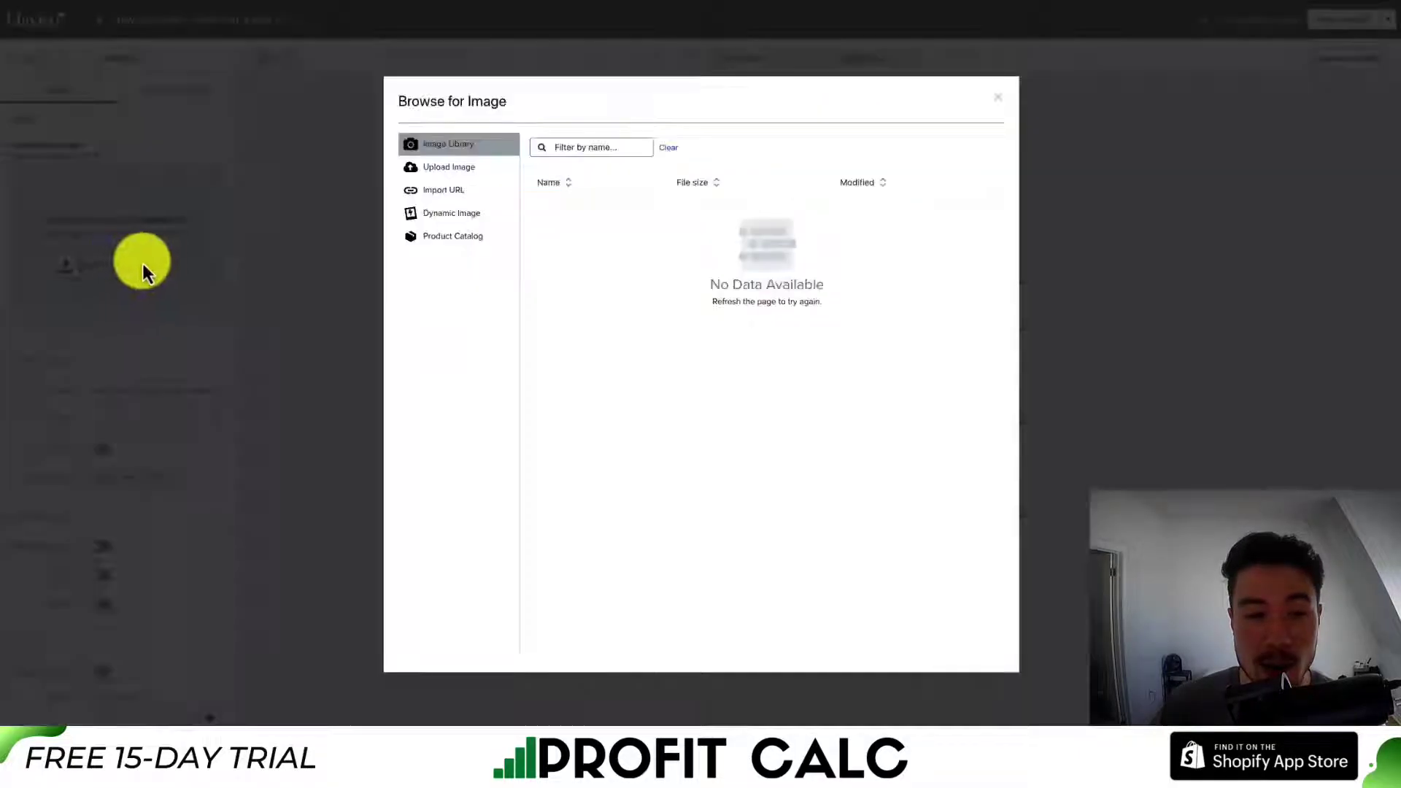
pyautogui.click(459, 174)
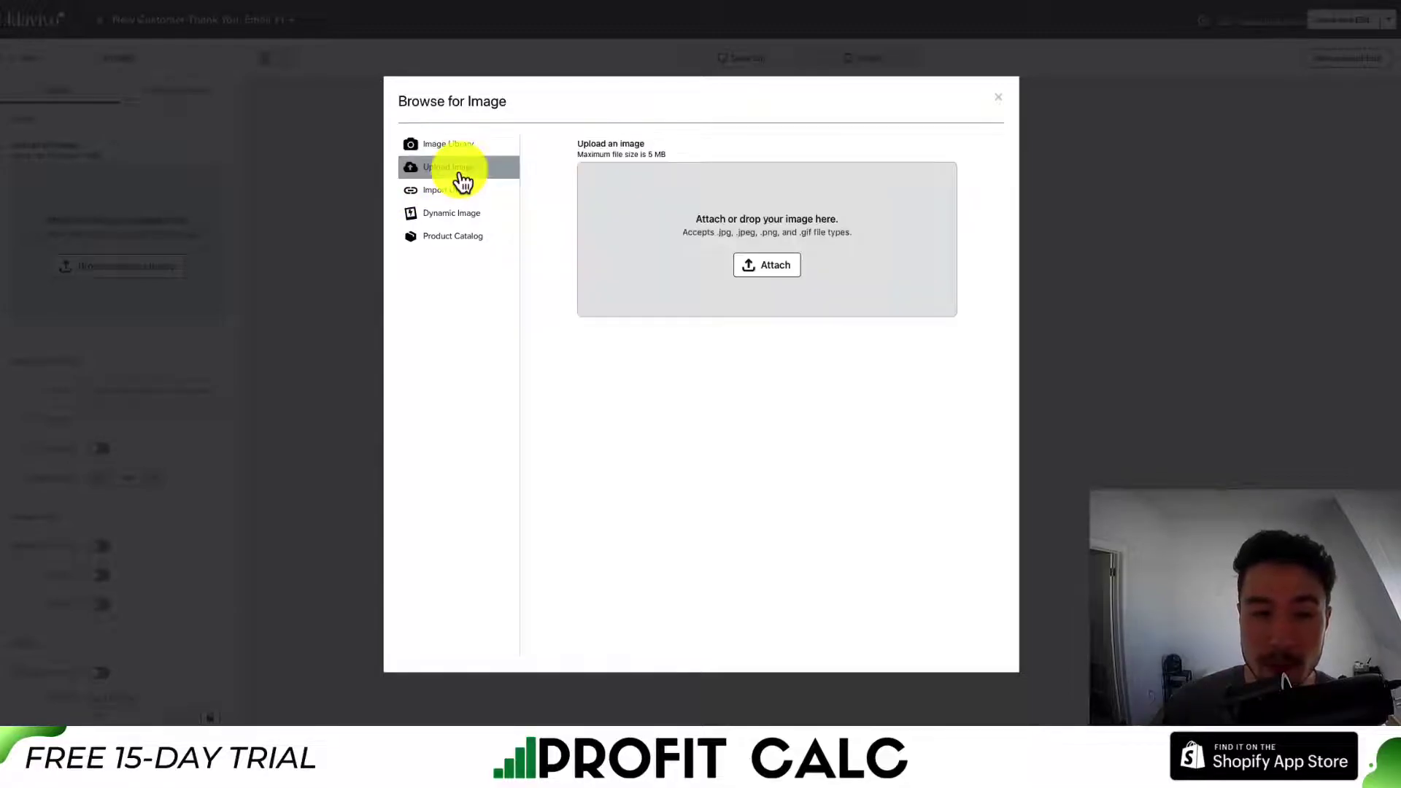
pyautogui.click(756, 276)
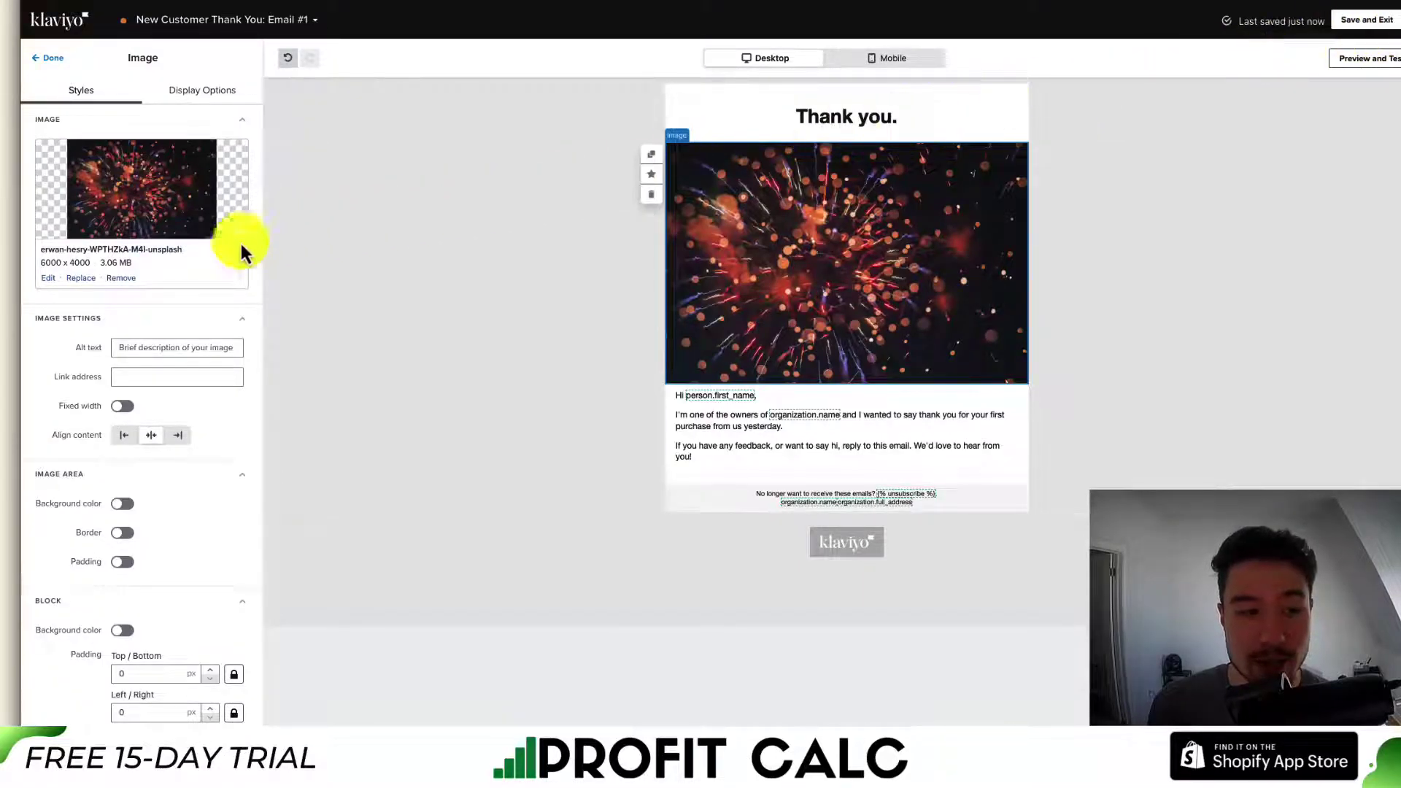
# - Crop the fireworks image into a 6000 × 1000 wide banner strip and save it
pyautogui.click(43, 274)
pyautogui.click(560, 70)
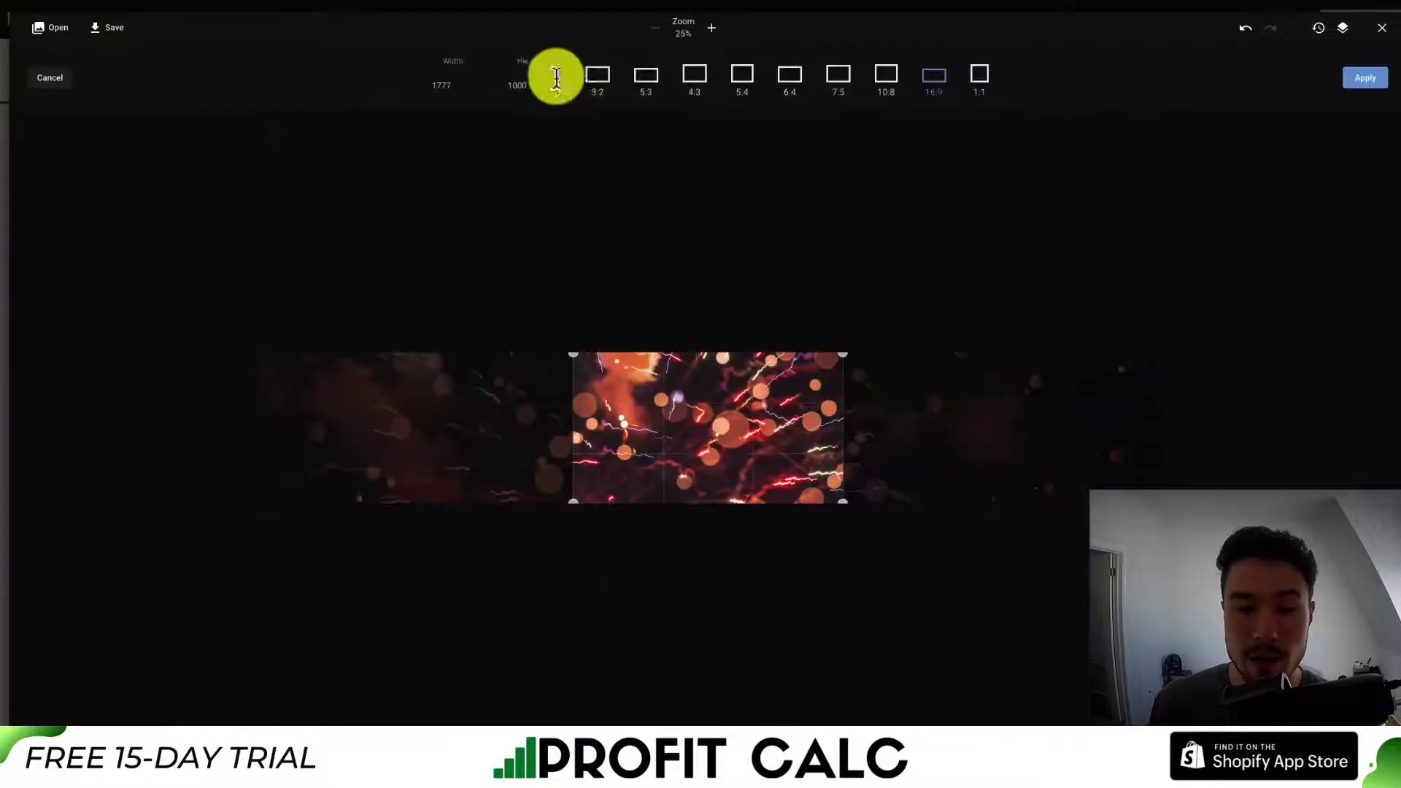
pyautogui.click(52, 77)
pyautogui.click(97, 33)
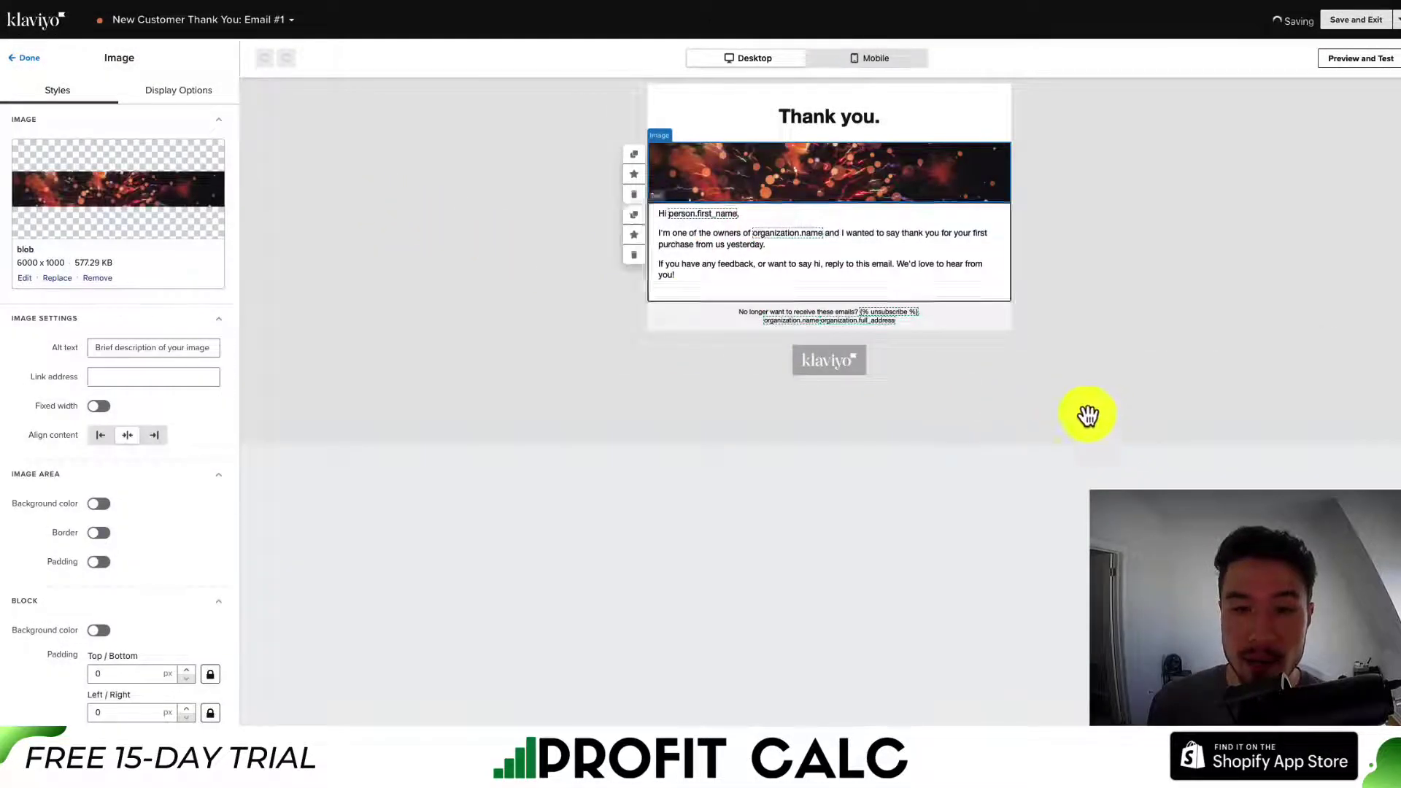
pyautogui.click(1085, 413)
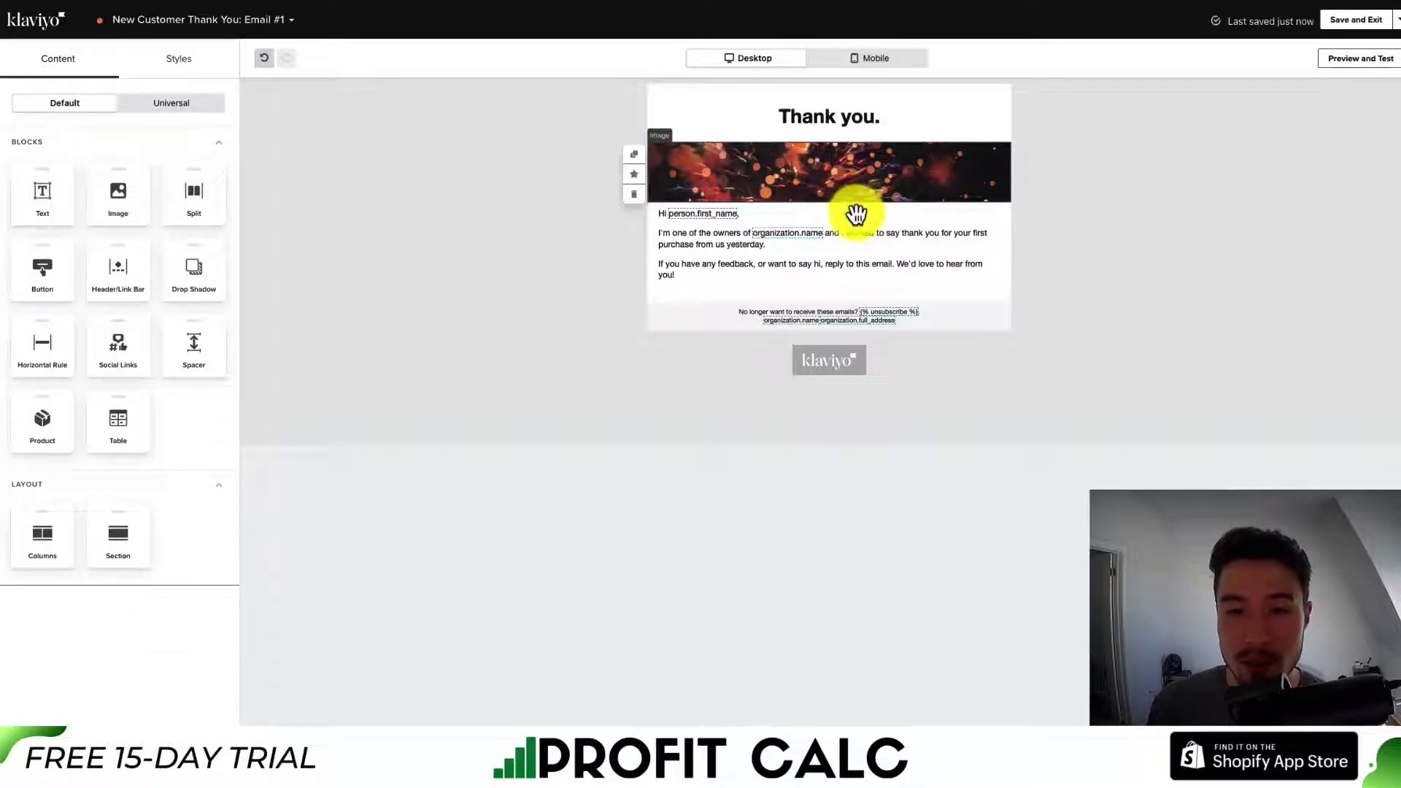
# - Inspect the greeting, 'Thank you.' heading, section and body text blocks of the email
pyautogui.click(864, 241)
pyautogui.click(550, 349)
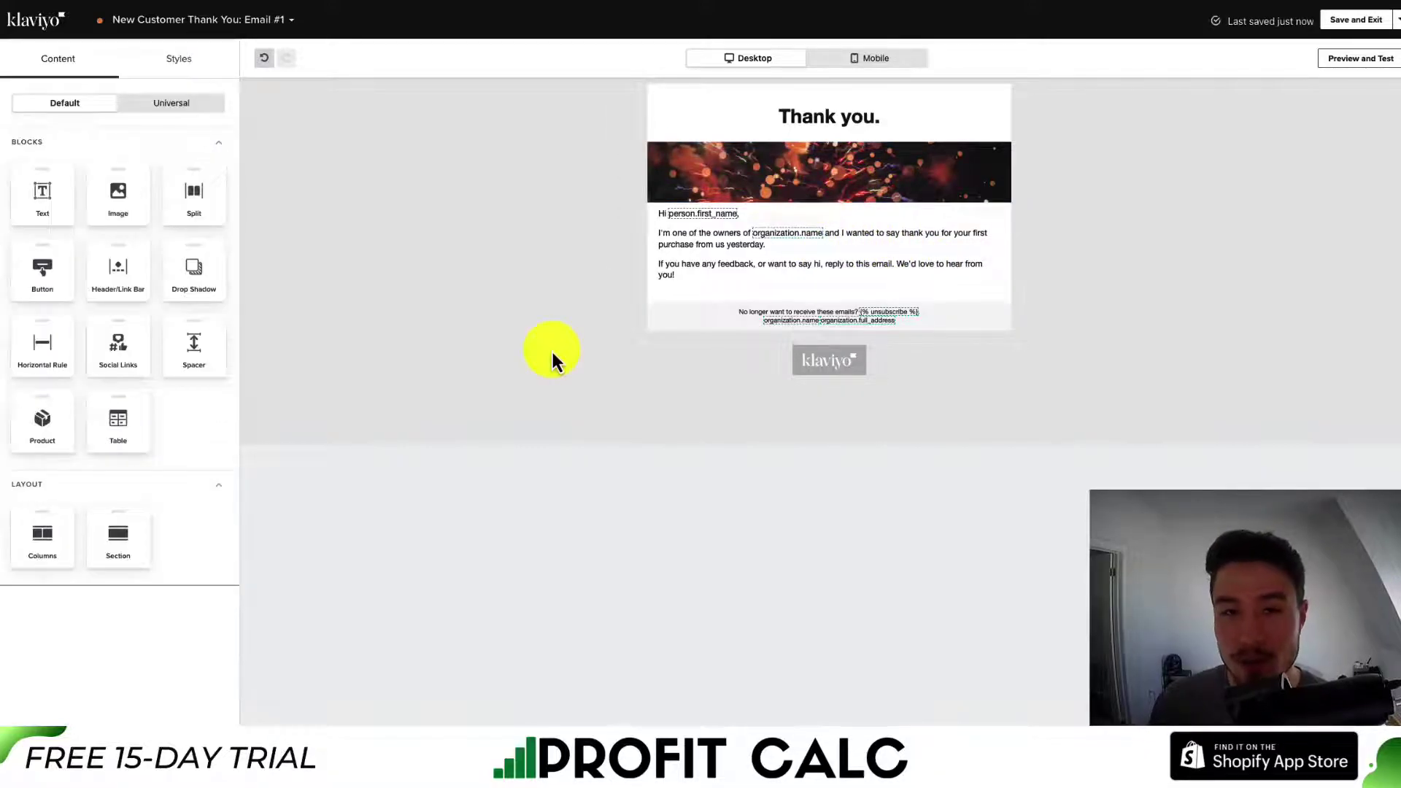
pyautogui.click(918, 124)
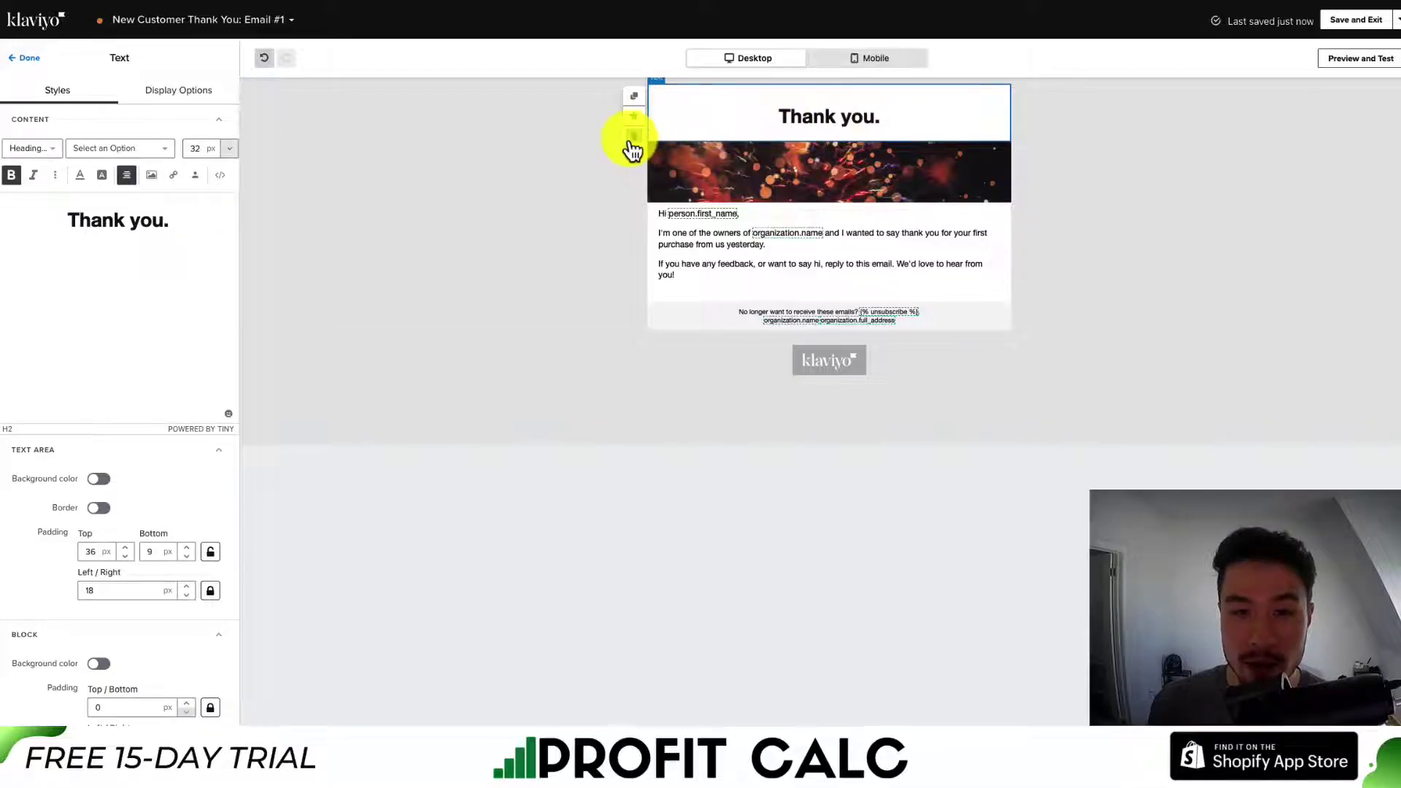
pyautogui.click(517, 219)
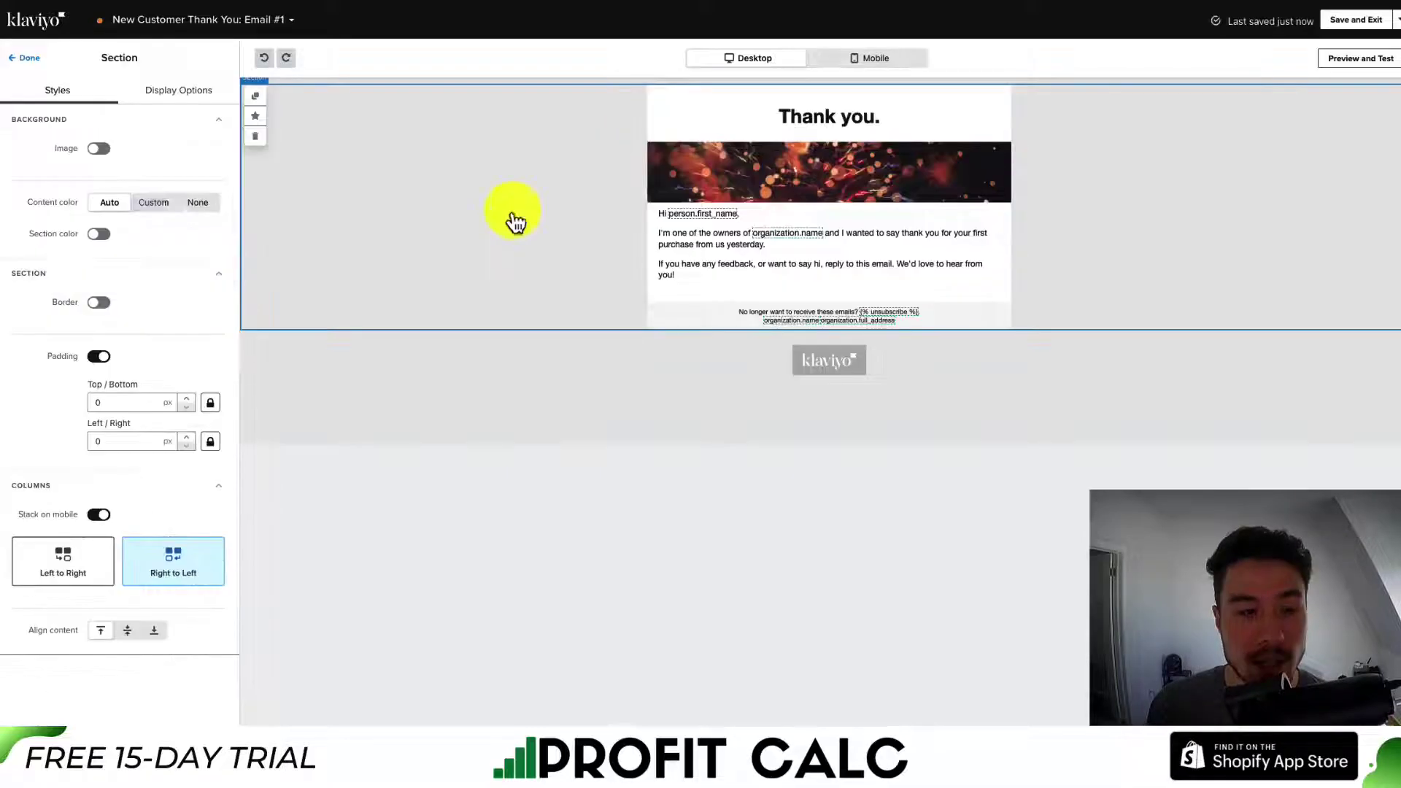
pyautogui.click(822, 116)
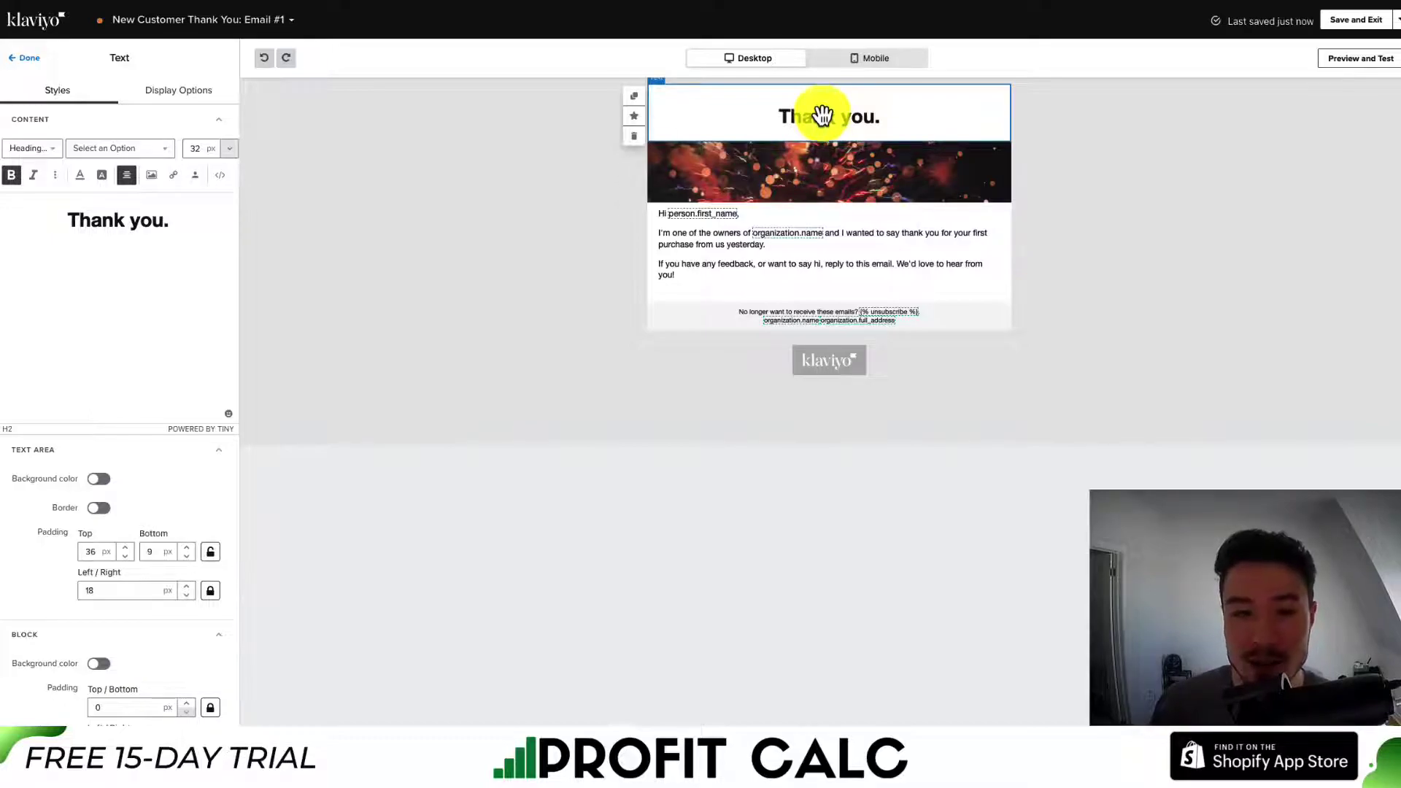
pyautogui.click(745, 274)
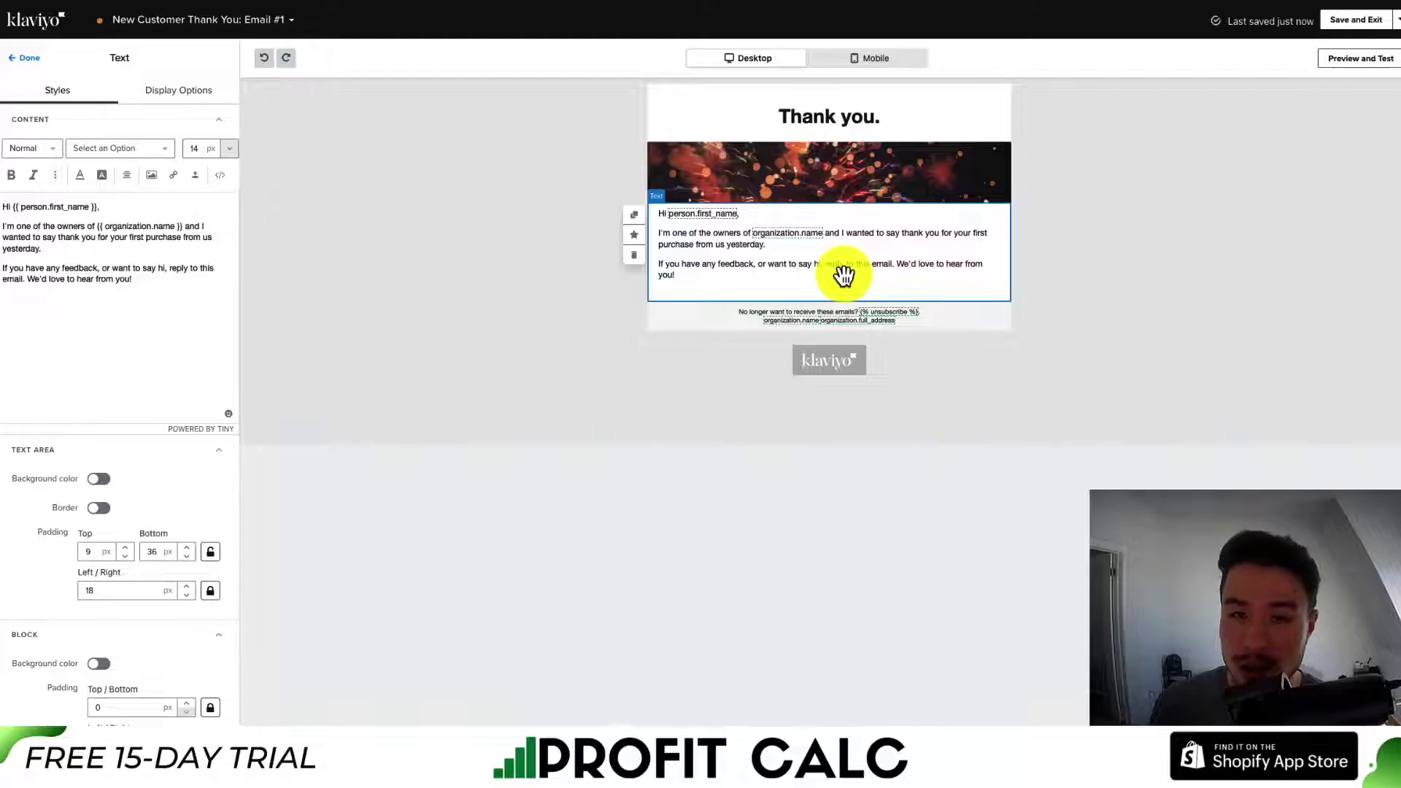
# - Switch between the mobile and desktop previews of the thank-you email
pyautogui.click(828, 62)
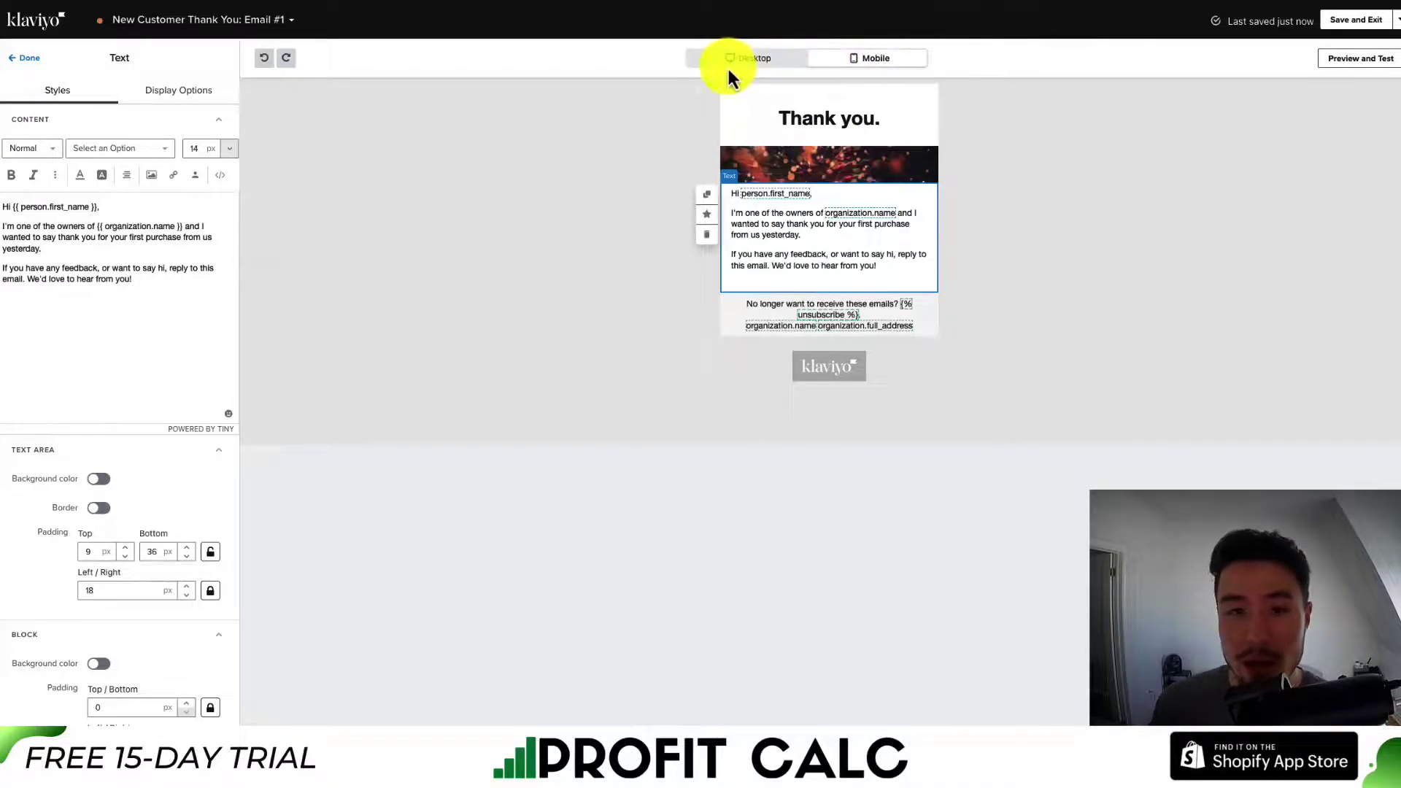
pyautogui.click(729, 70)
pyautogui.click(838, 66)
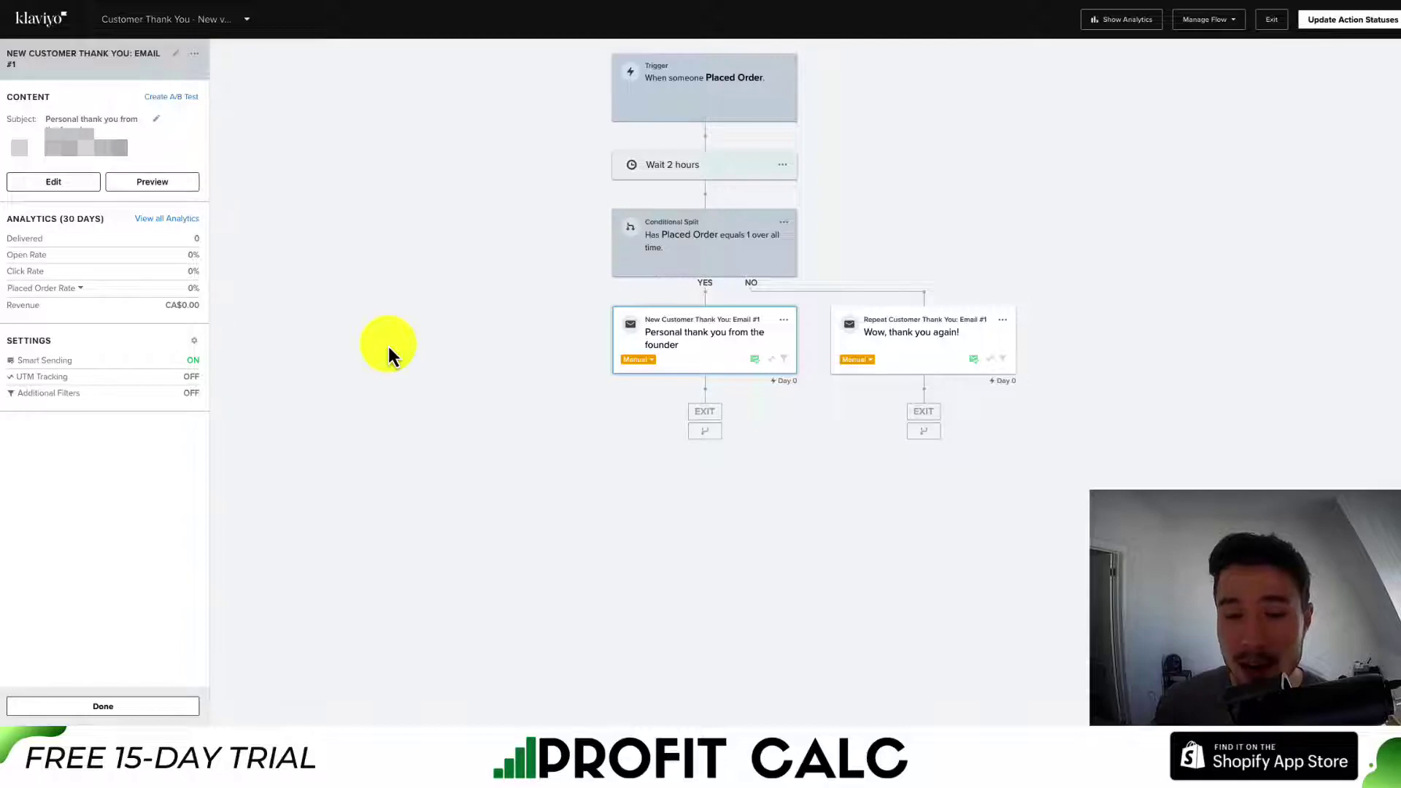
# - Add a time delay and third email after the founder email, rejoining both branches above the delay
pyautogui.click(157, 706)
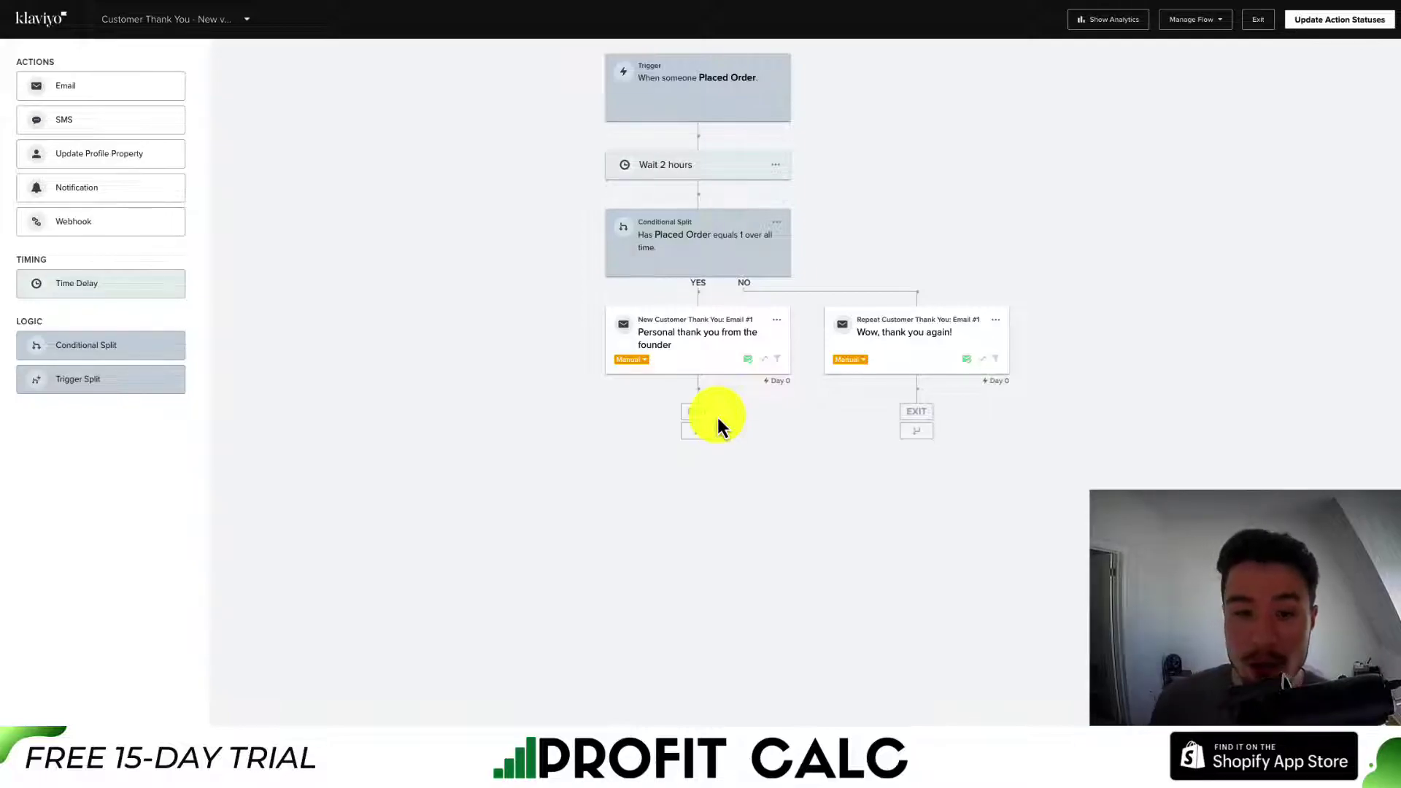
pyautogui.moveTo(157, 88); pyautogui.dragTo(680, 399)
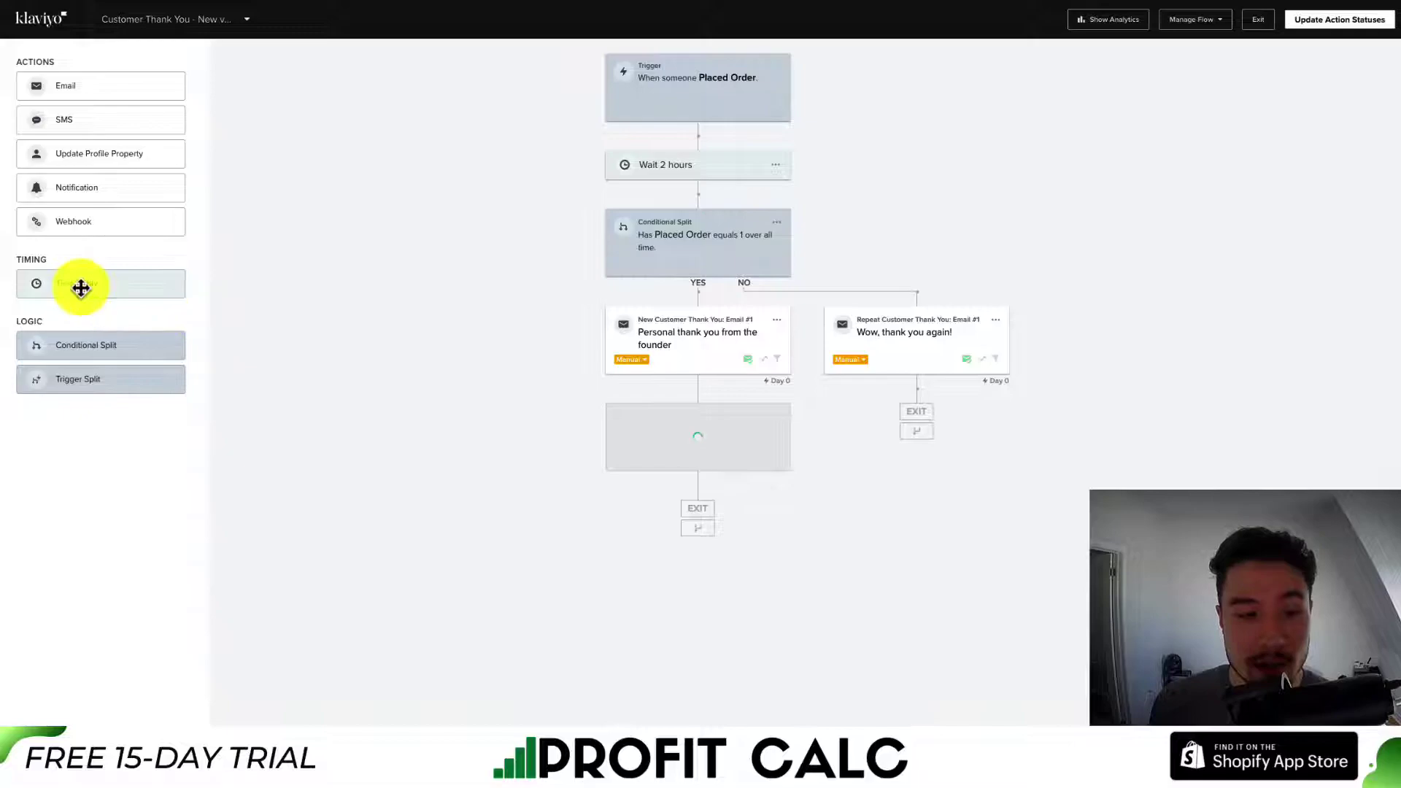
pyautogui.moveTo(80, 288); pyautogui.dragTo(680, 398)
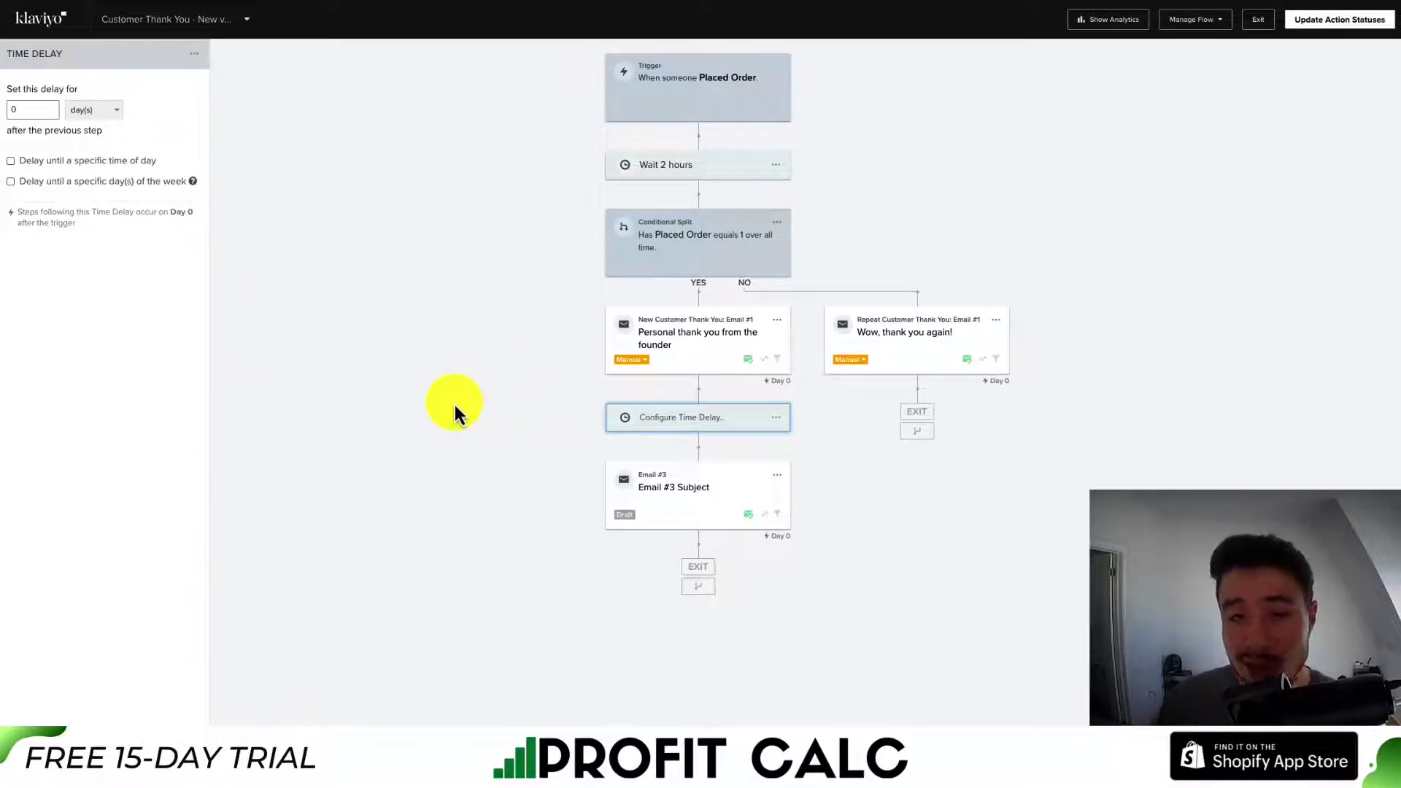
pyautogui.moveTo(918, 430); pyautogui.dragTo(856, 443)
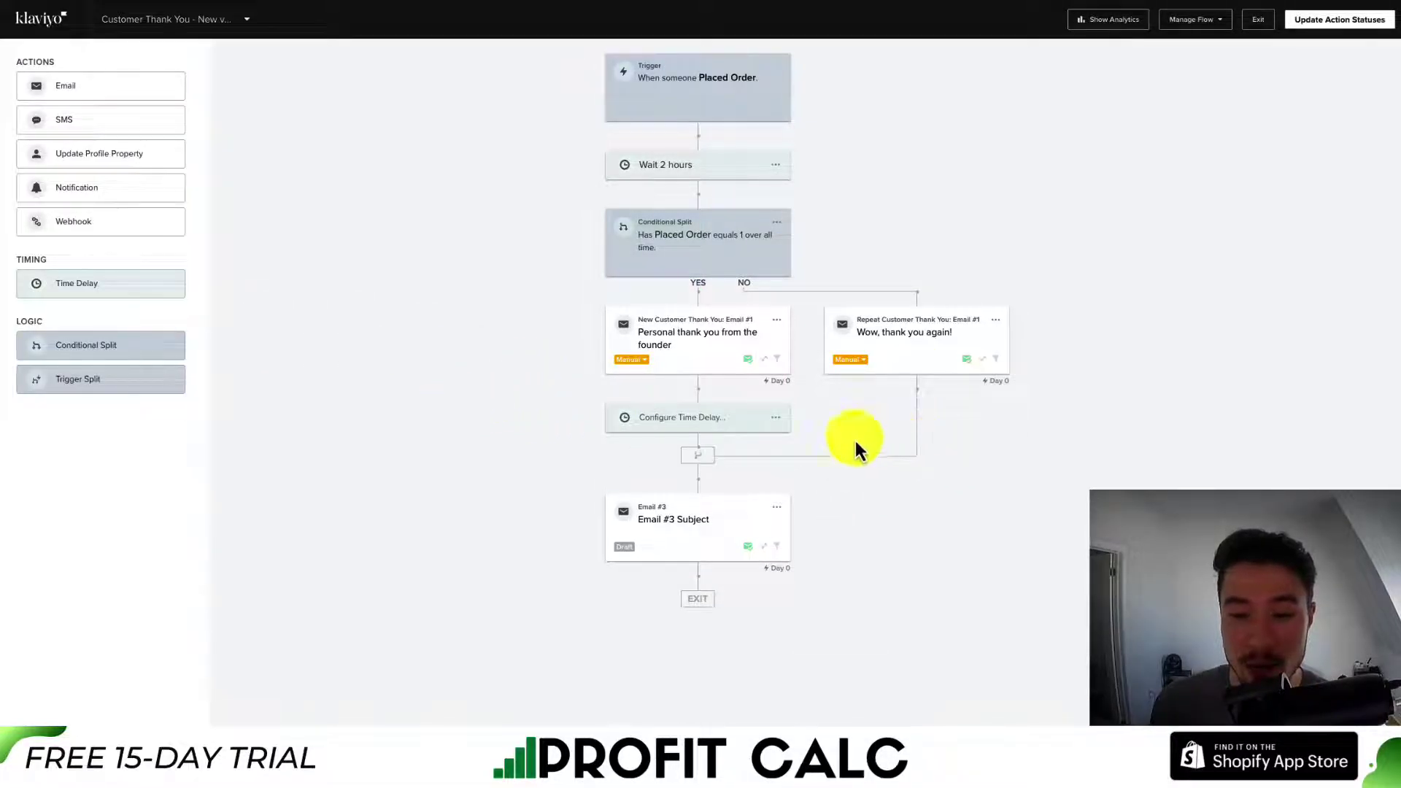
pyautogui.moveTo(699, 466); pyautogui.dragTo(603, 471)
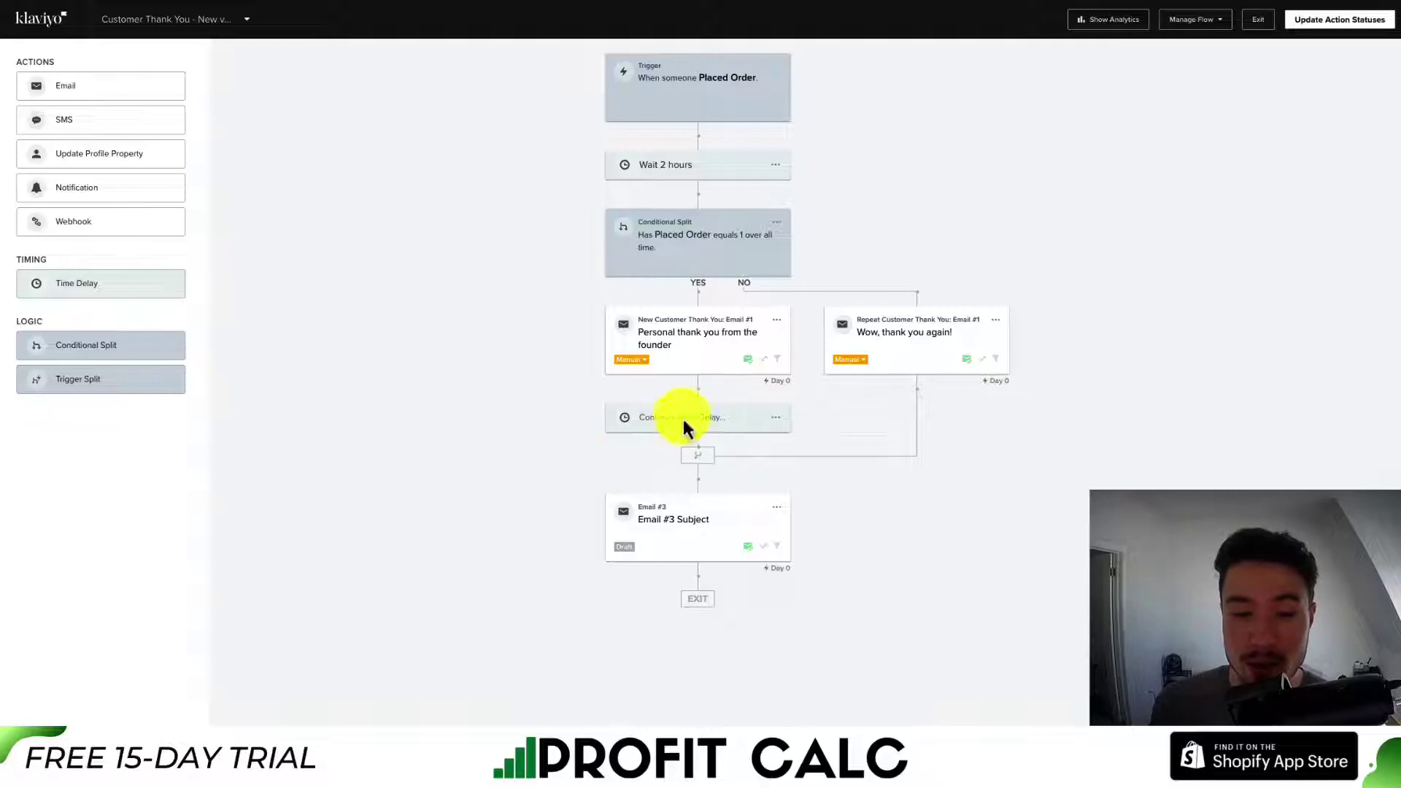
pyautogui.moveTo(695, 416); pyautogui.dragTo(704, 473)
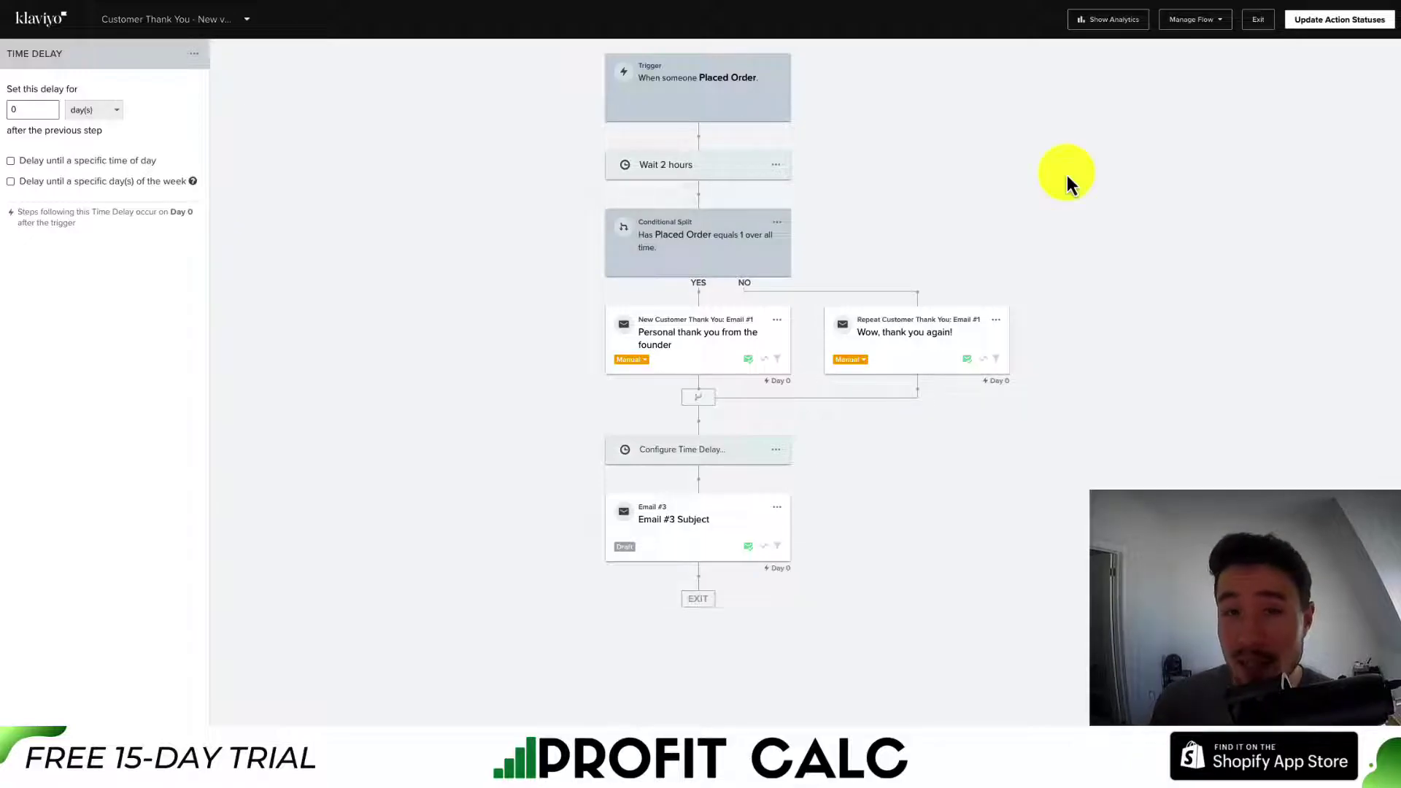
pyautogui.click(1107, 22)
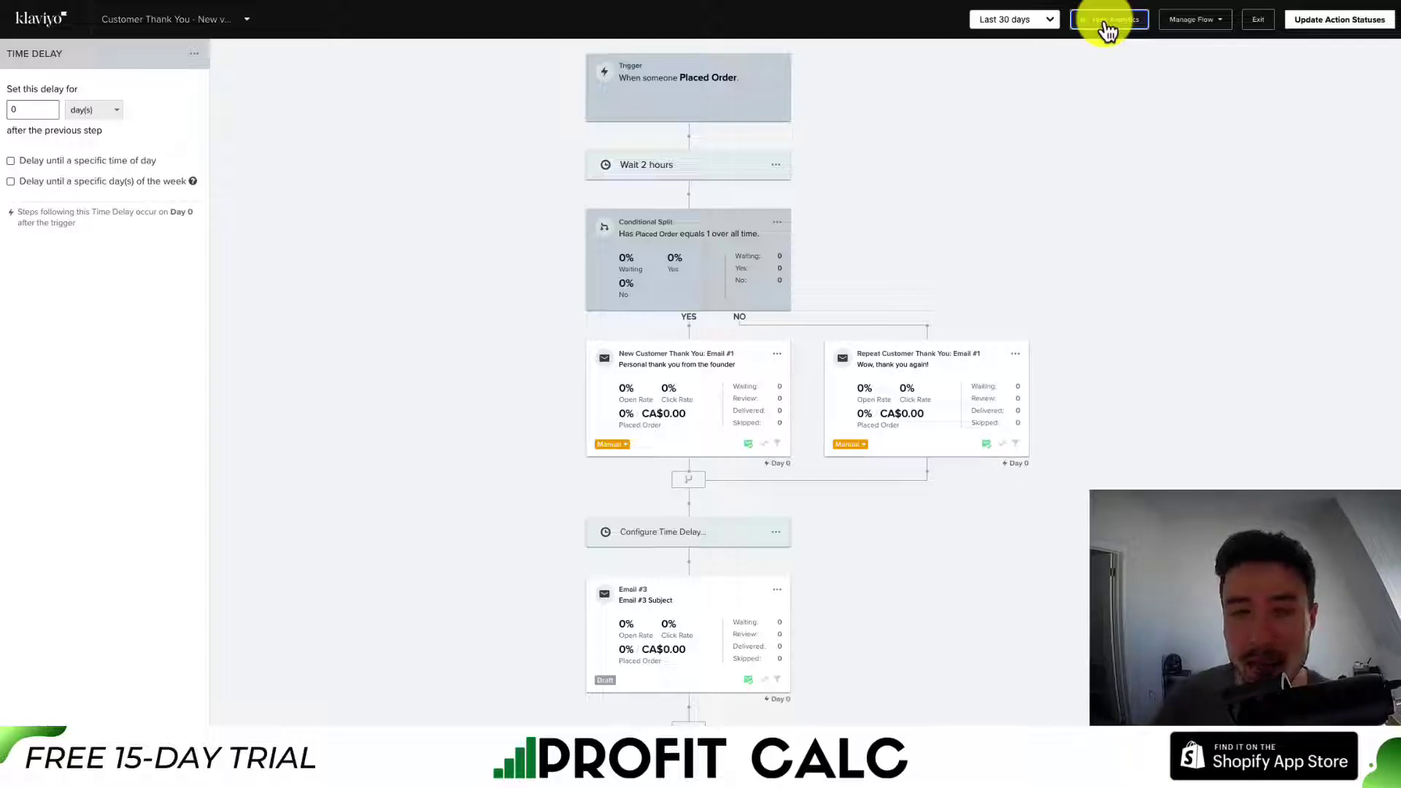
pyautogui.click(1107, 26)
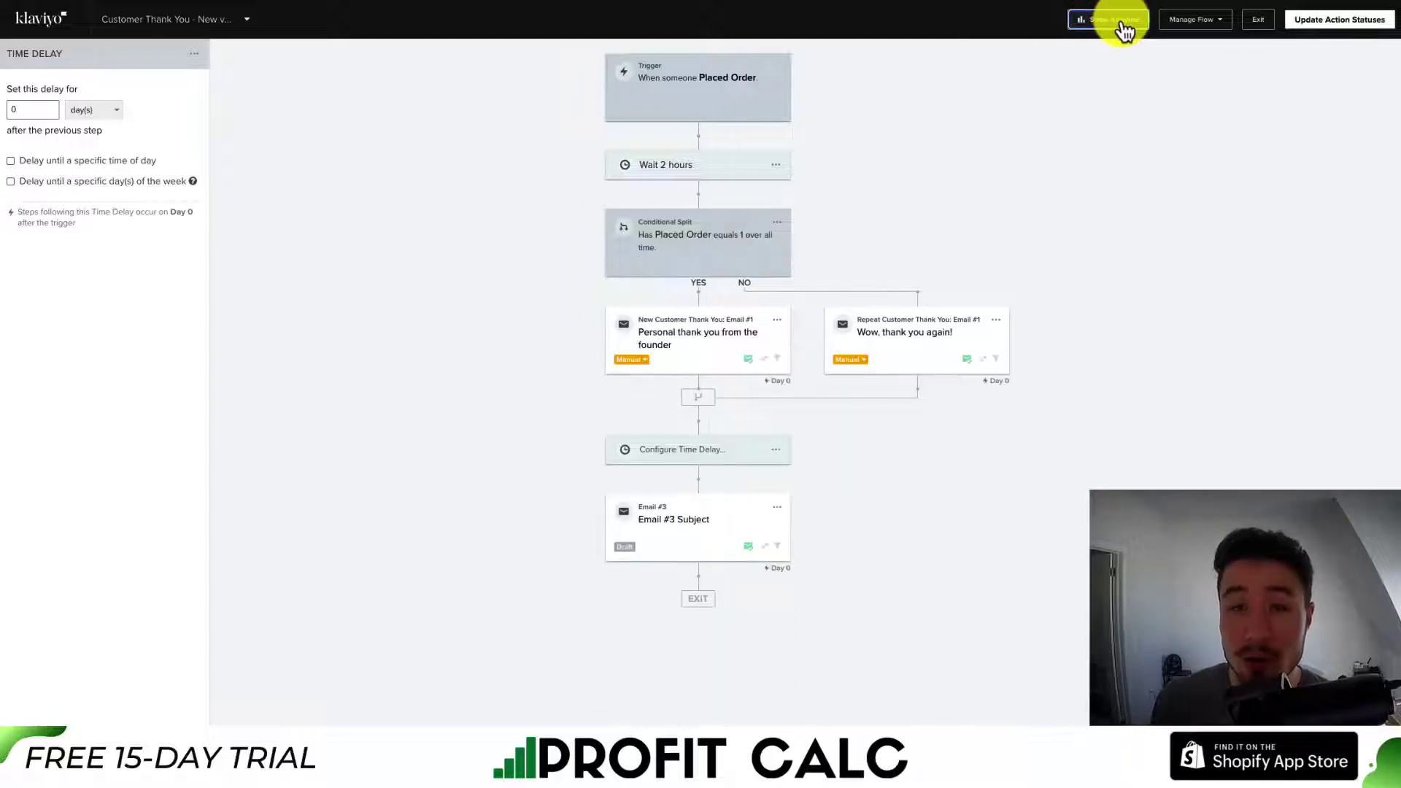
pyautogui.click(1121, 22)
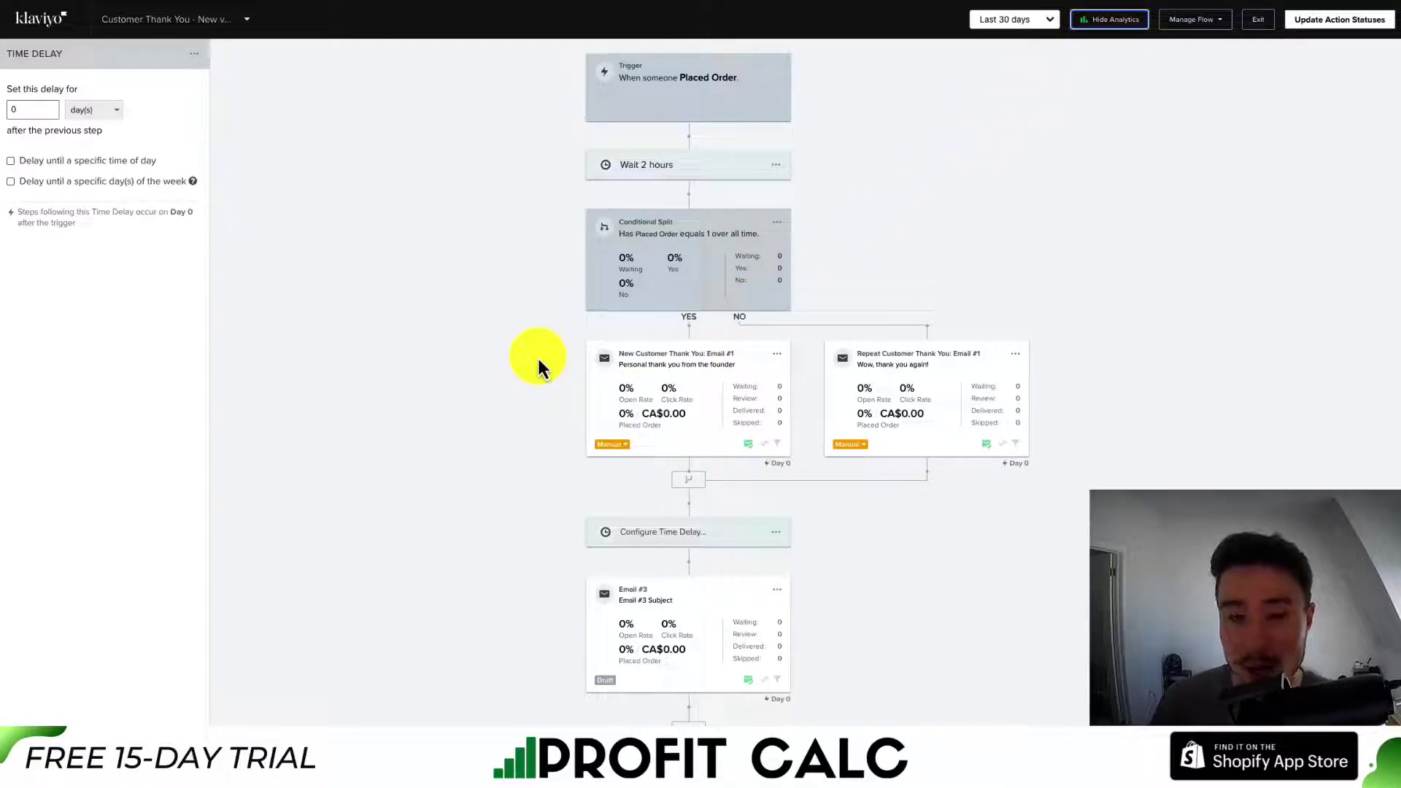
pyautogui.click(1132, 25)
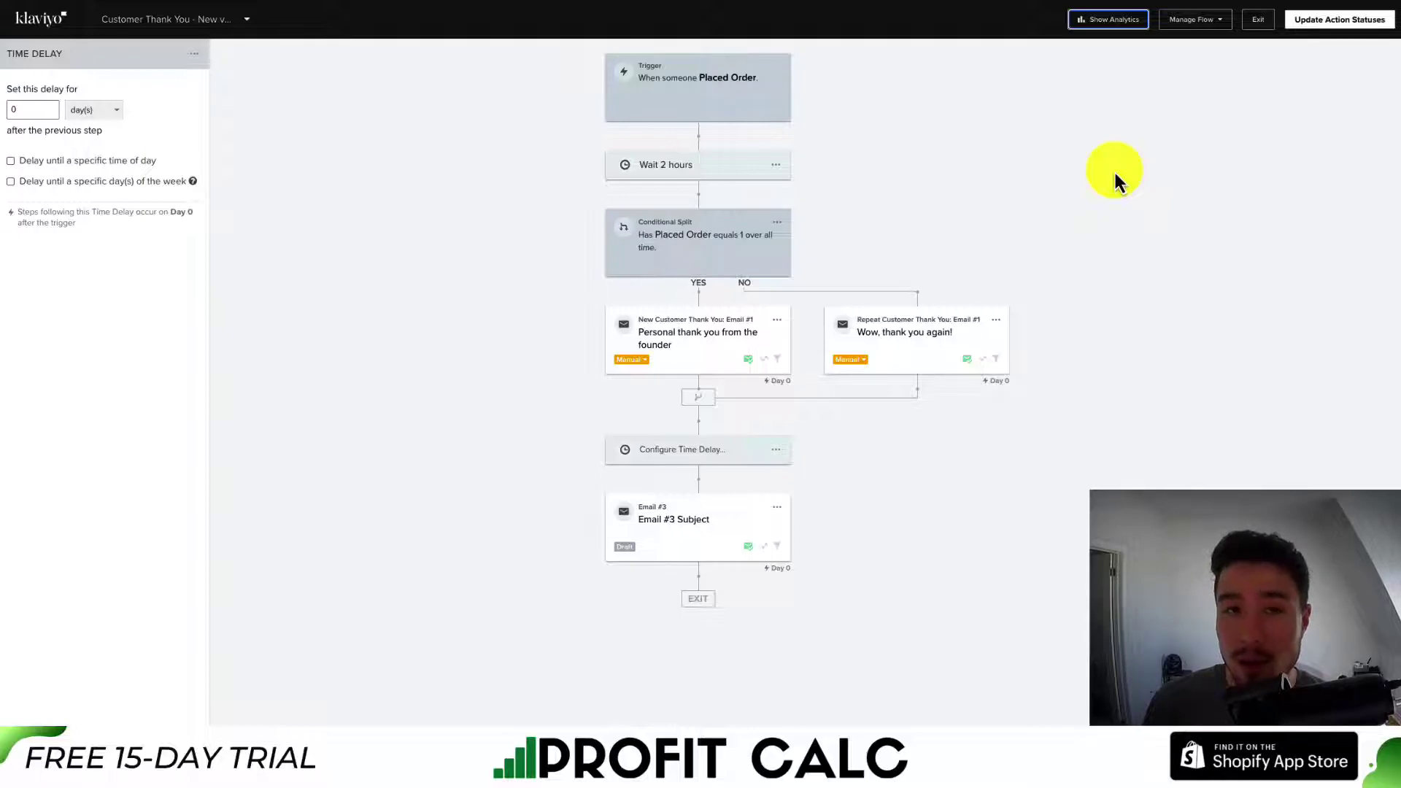
pyautogui.moveTo(689, 172); pyautogui.dragTo(719, 184)
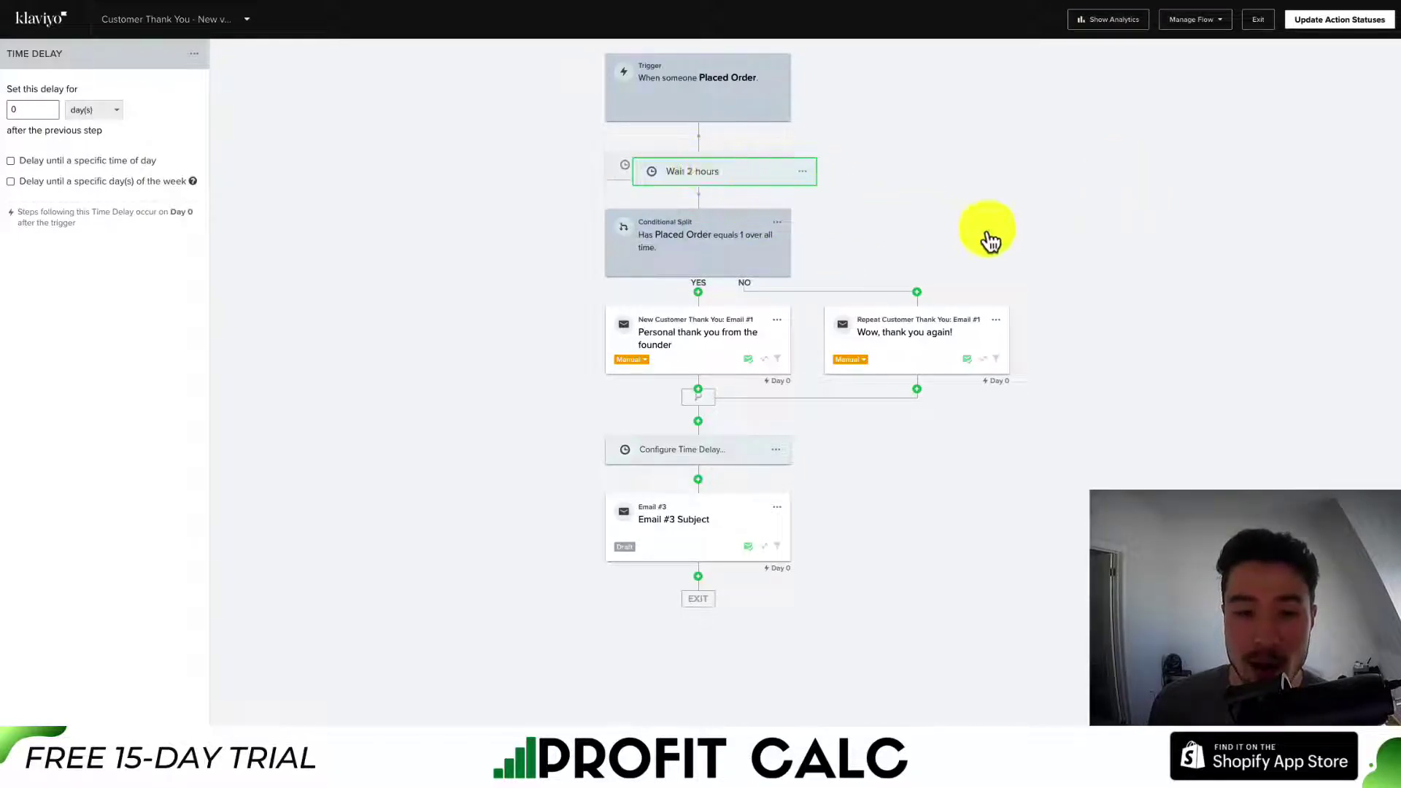
# - Bulk-update the flow's action statuses to Live so both thank-you emails go live
pyautogui.click(1307, 29)
pyautogui.click(641, 312)
pyautogui.click(624, 375)
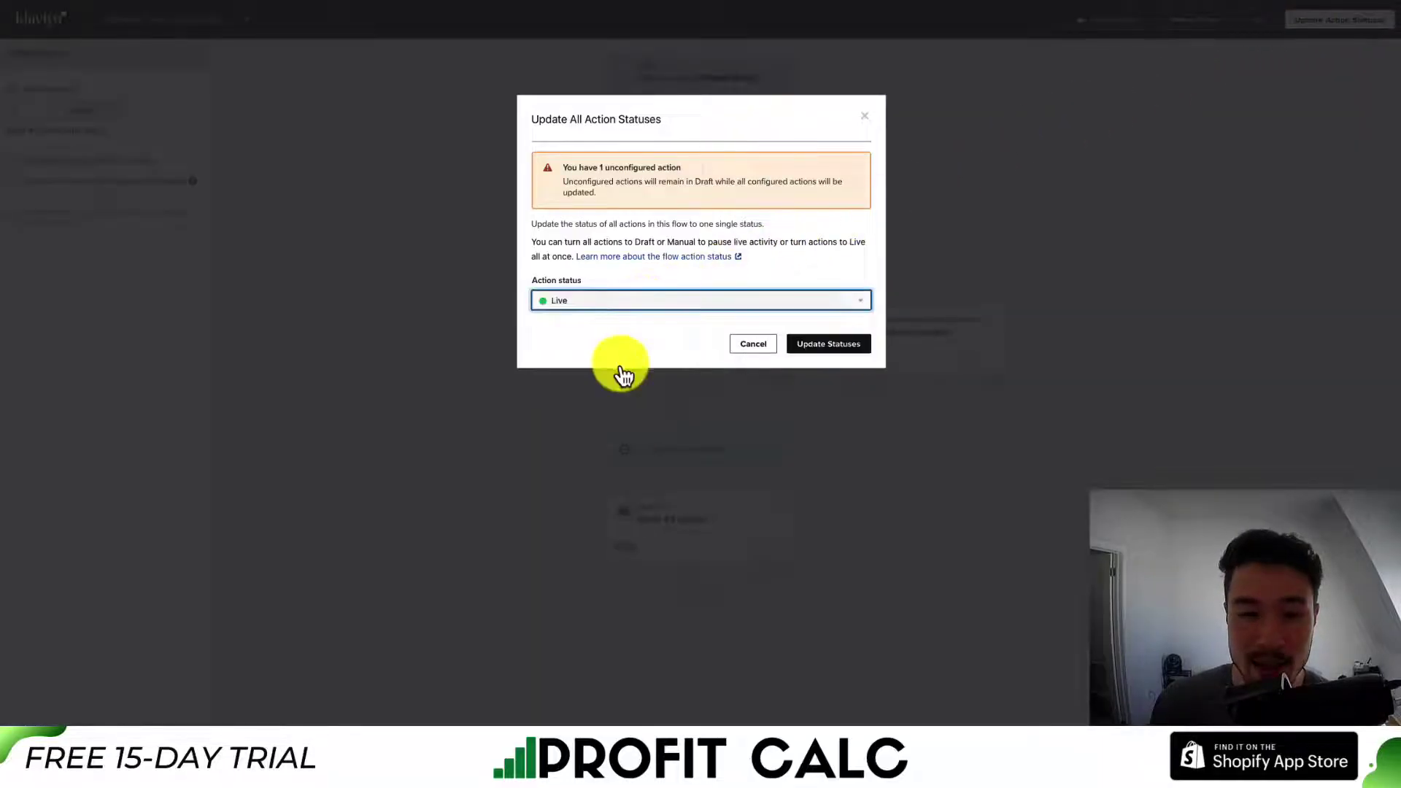
pyautogui.click(807, 346)
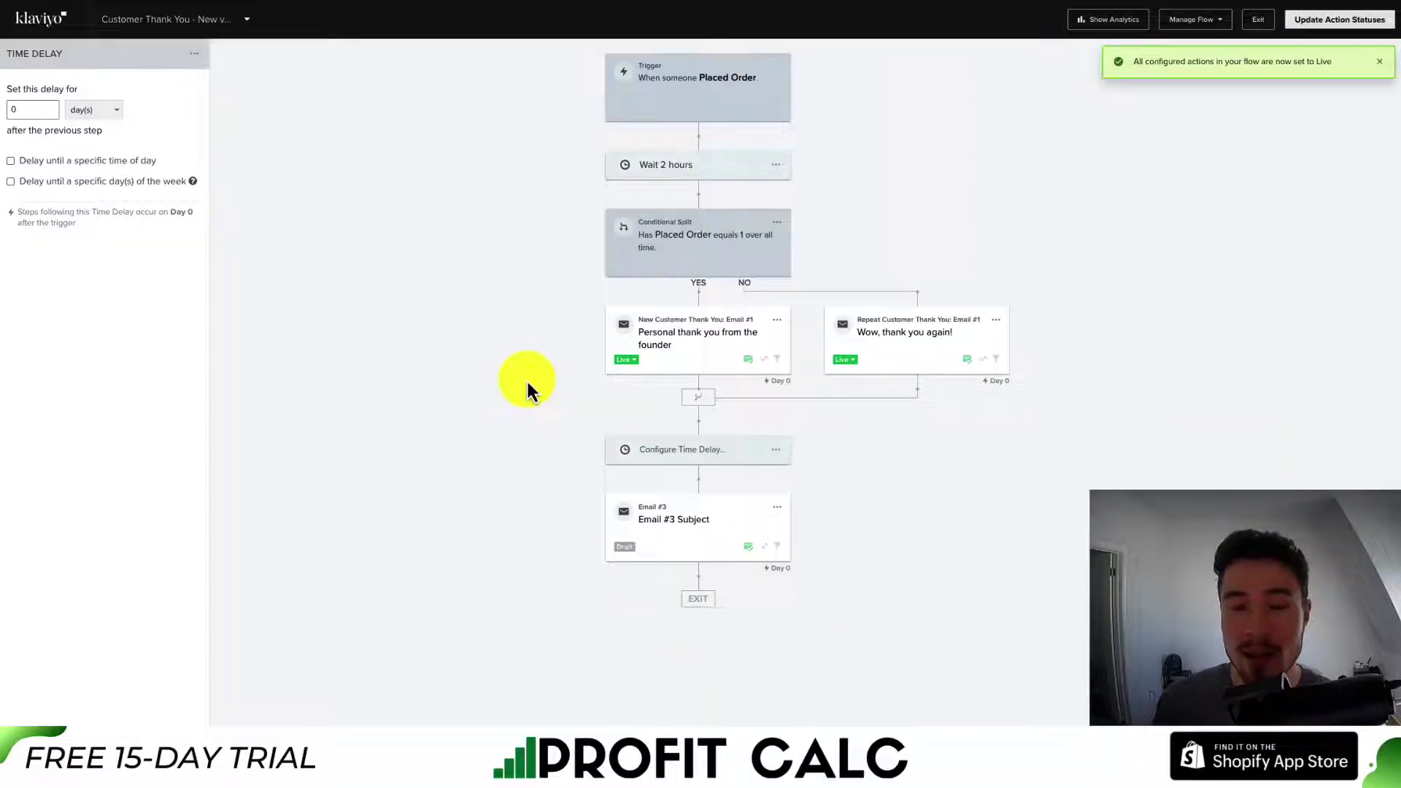